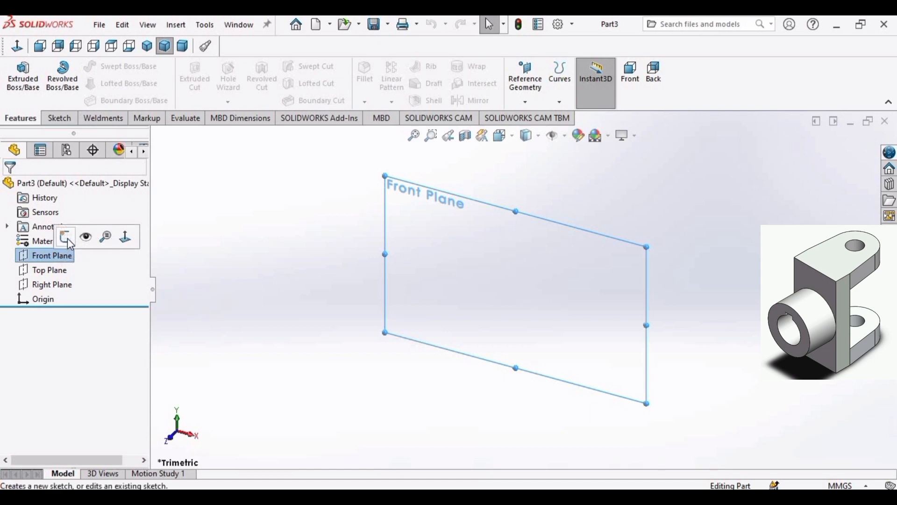
Start a sketch on the Front Plane and draw a centre rectangle about 48 mm by 120 mm around the origin
click(67, 238)
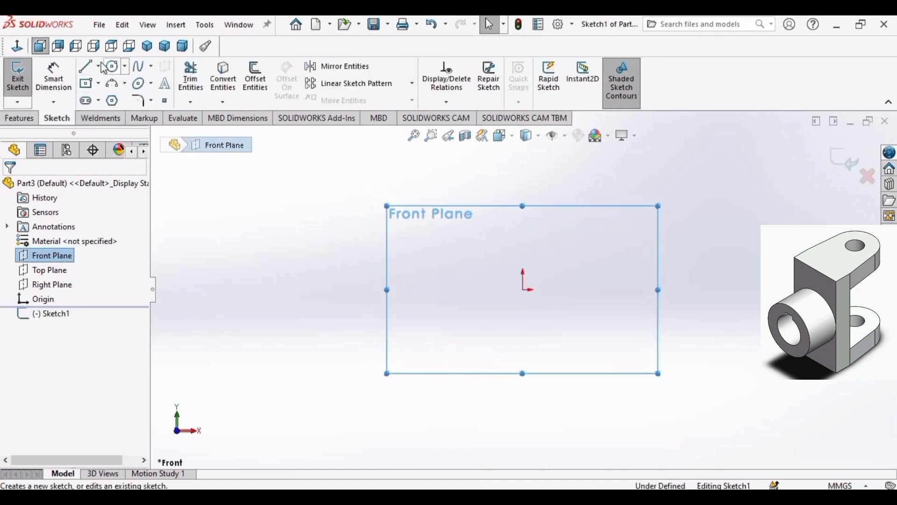
click(522, 289)
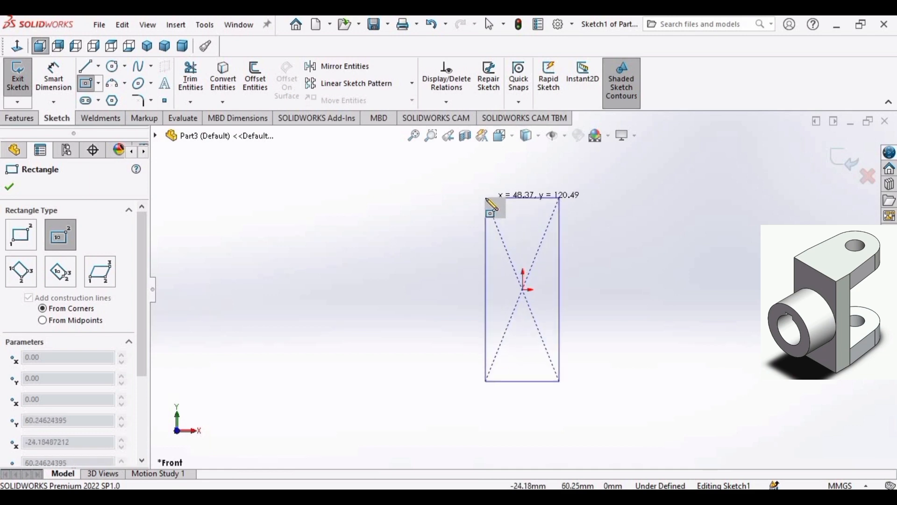
click(486, 198)
key(Escape)
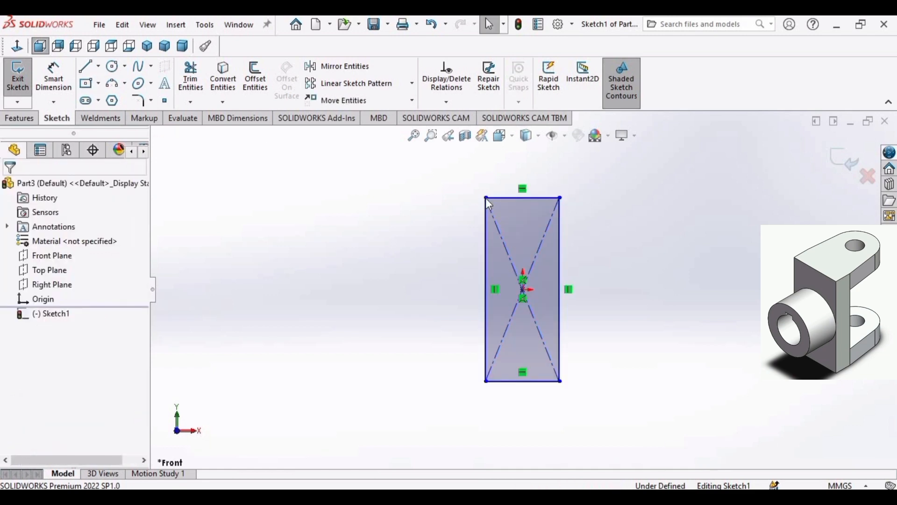
Dimension the rectangle to a height of 170 mm and a width of 90 mm
click(54, 76)
click(561, 265)
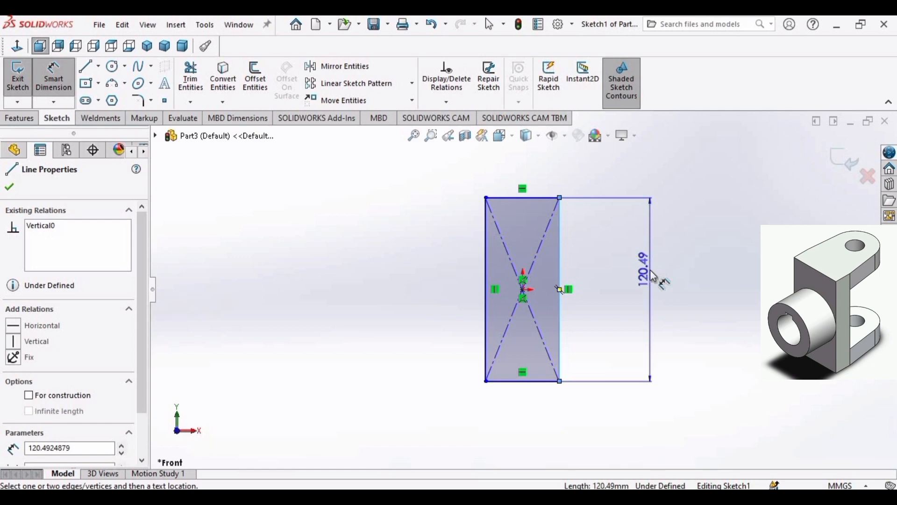
click(653, 276)
text(170)
key(Return)
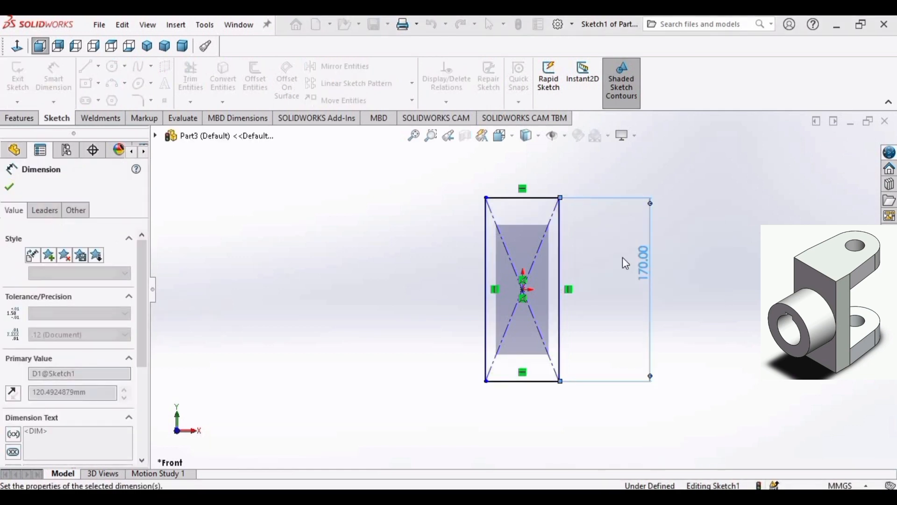
click(544, 198)
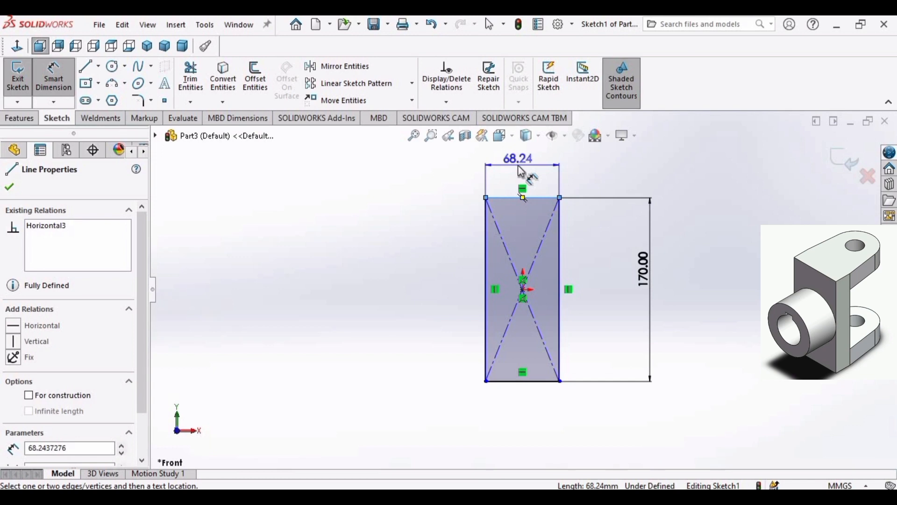
click(522, 172)
text(90)
key(Return)
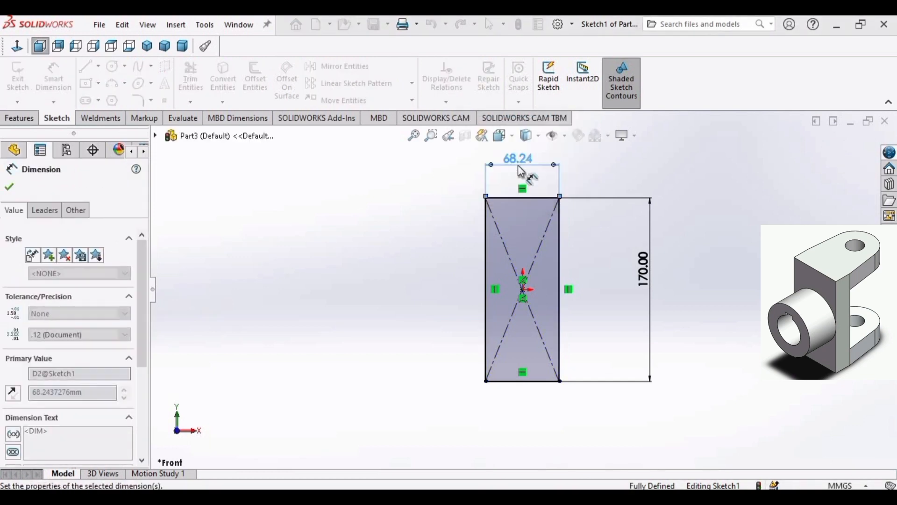
Extrude the rectangle as a blind boss 30 mm deep
click(21, 121)
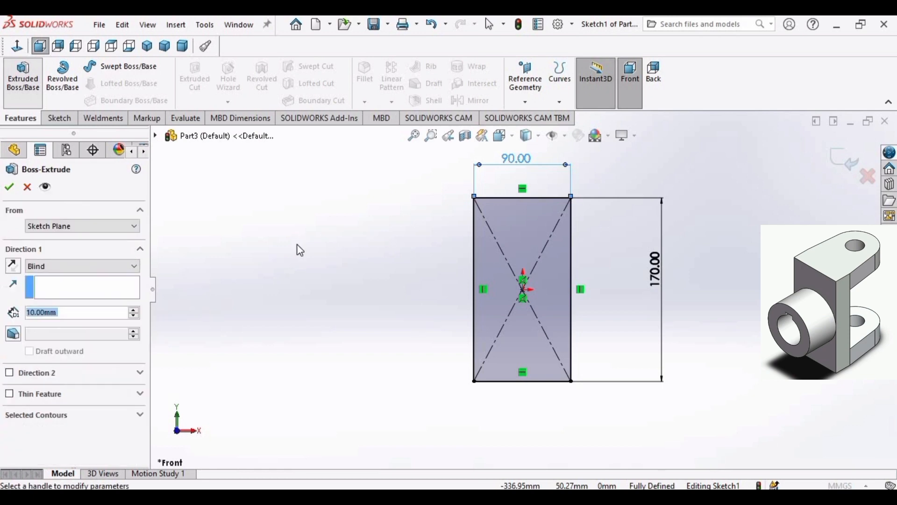
text(30)
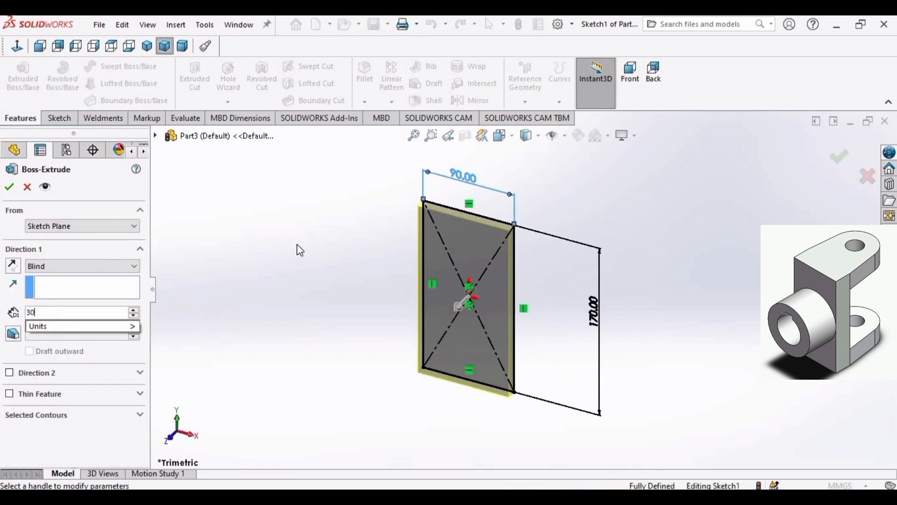
key(Return)
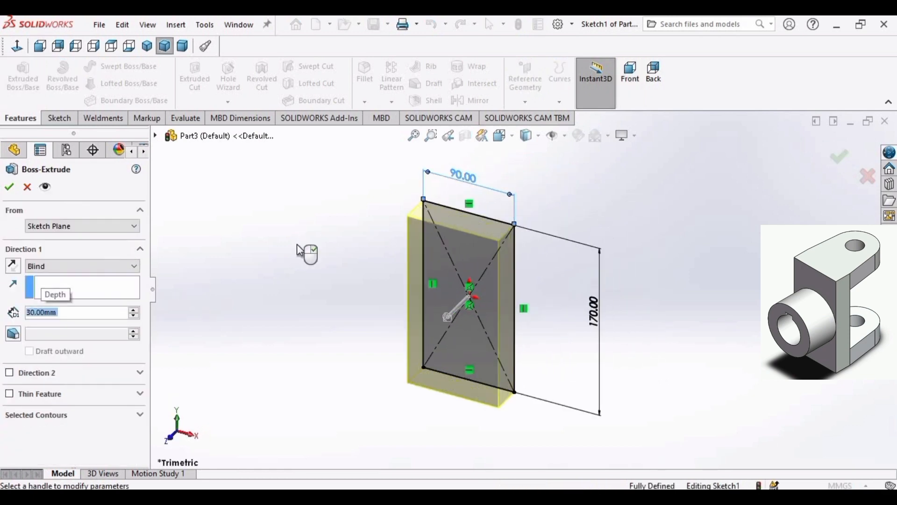
click(11, 186)
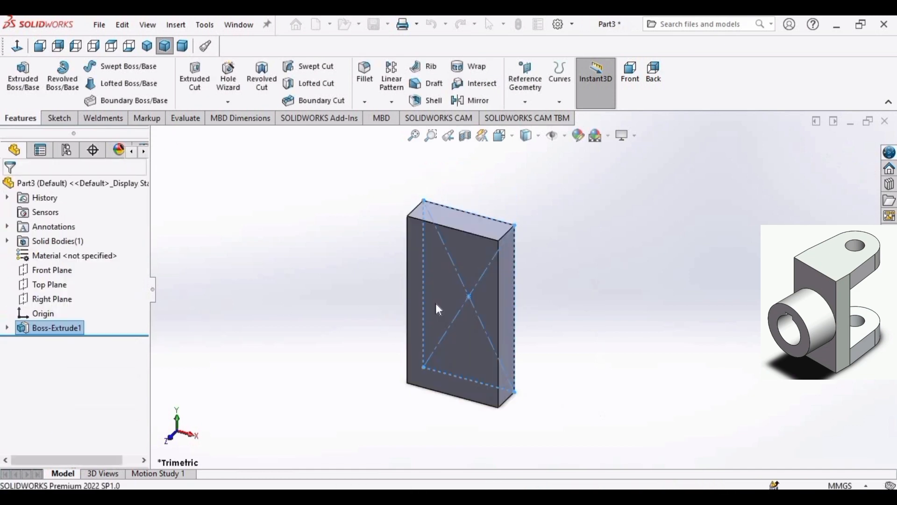
Start a sketch on the plate's front face and draw a 45 mm radius circle from the origin out to the plate's side edge
click(464, 318)
click(523, 270)
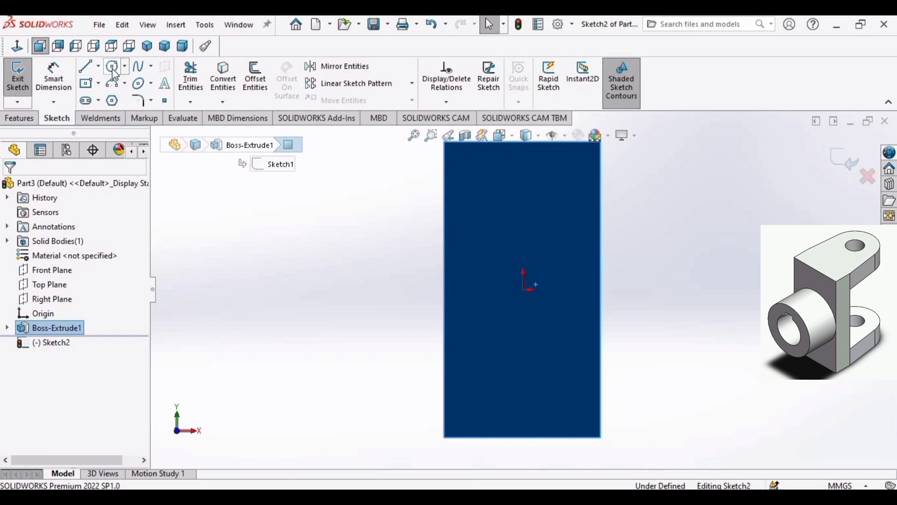
click(114, 70)
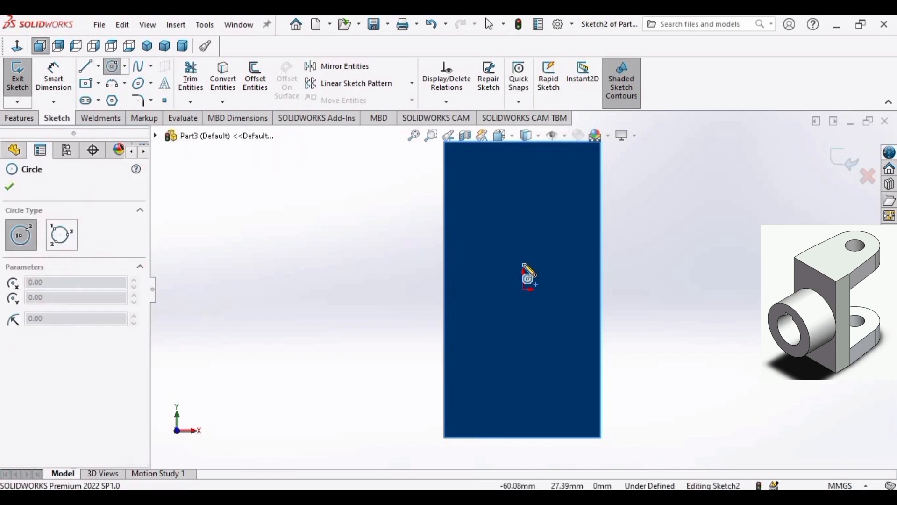
click(524, 290)
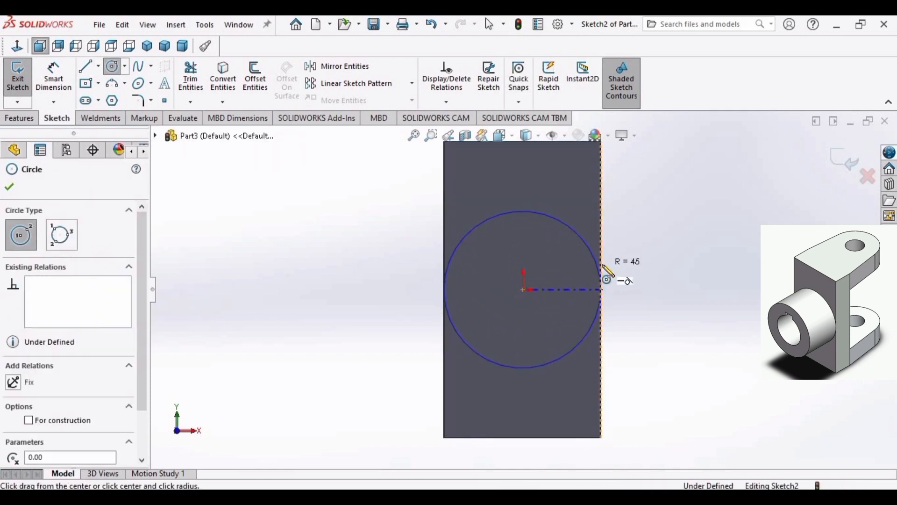
click(602, 266)
key(Escape)
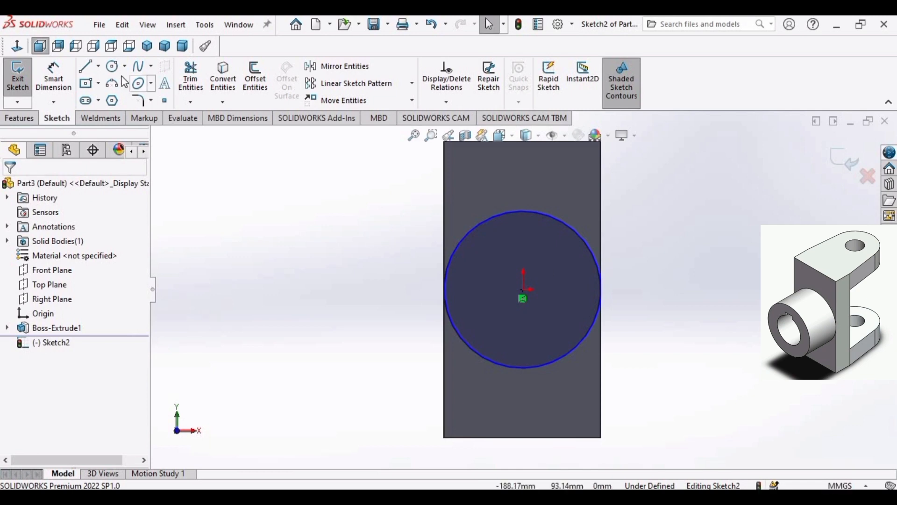
Draw a smaller concentric circle at the origin and set its diameter to 50 mm
click(113, 67)
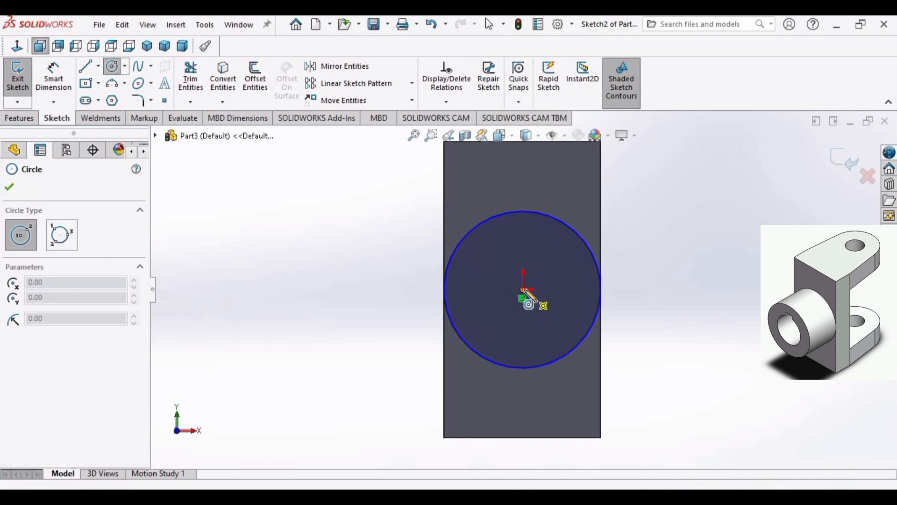
click(524, 290)
click(555, 260)
key(Escape)
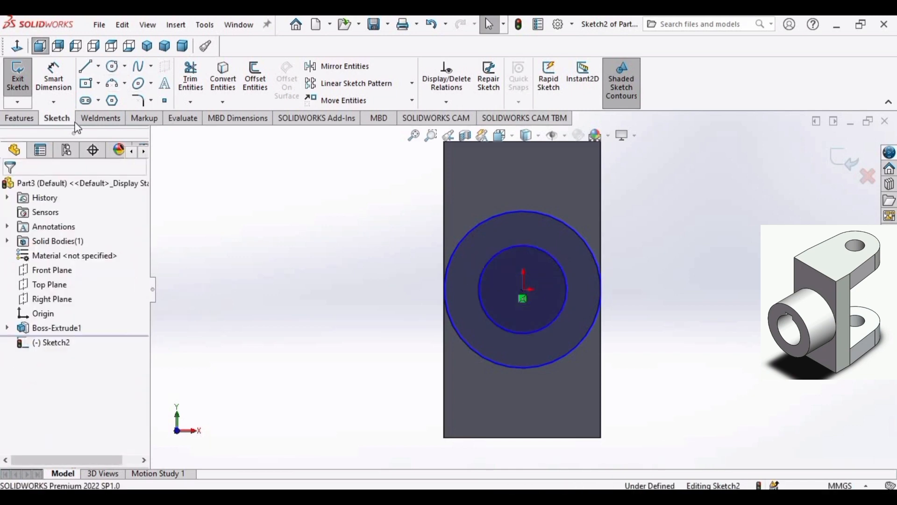
click(56, 89)
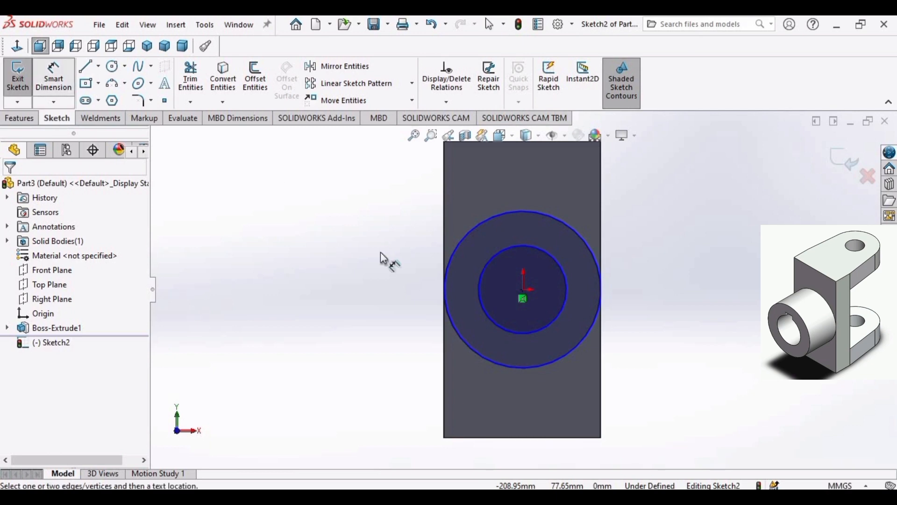
click(481, 305)
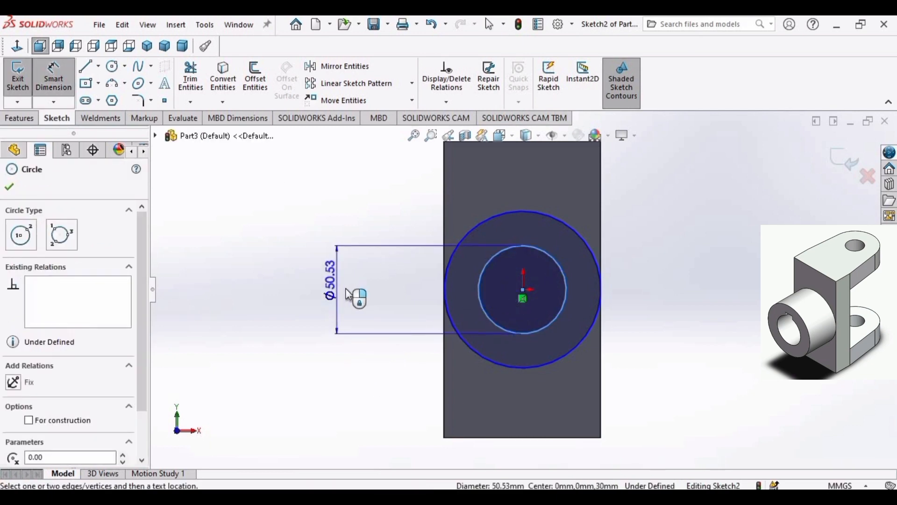
click(360, 296)
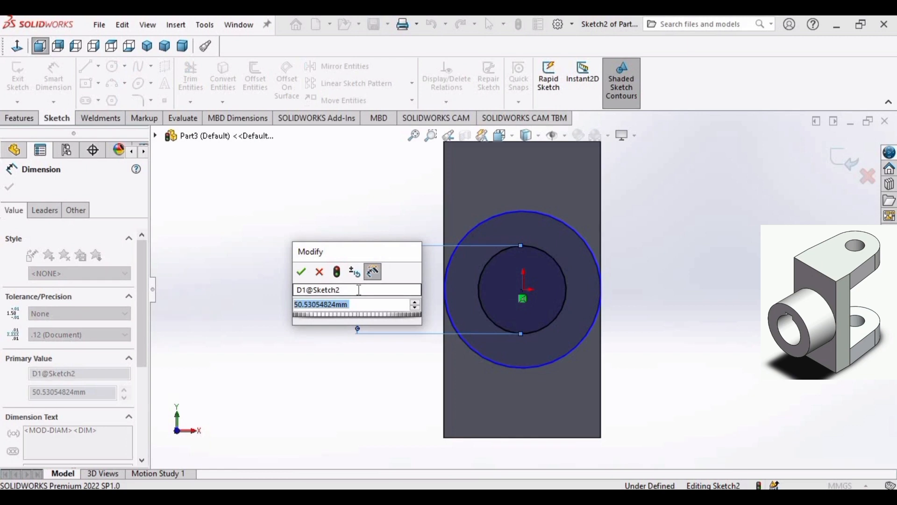
text(50)
key(Return)
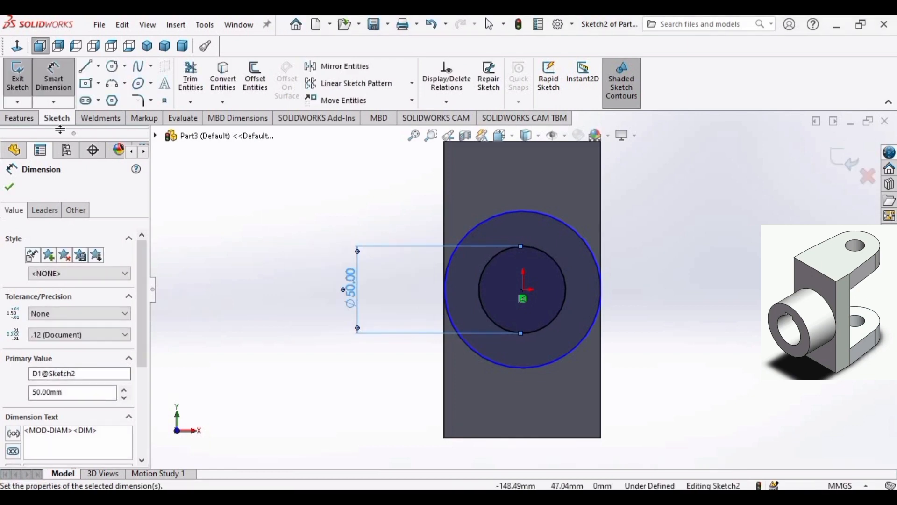
Extrude the ring between the two circles 56 mm outward from the plate, merged with the body
click(19, 119)
click(23, 76)
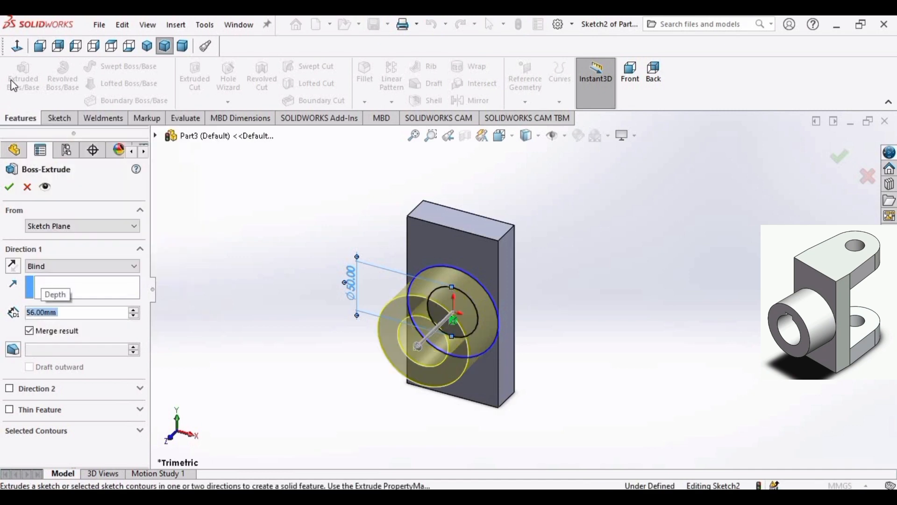
click(9, 187)
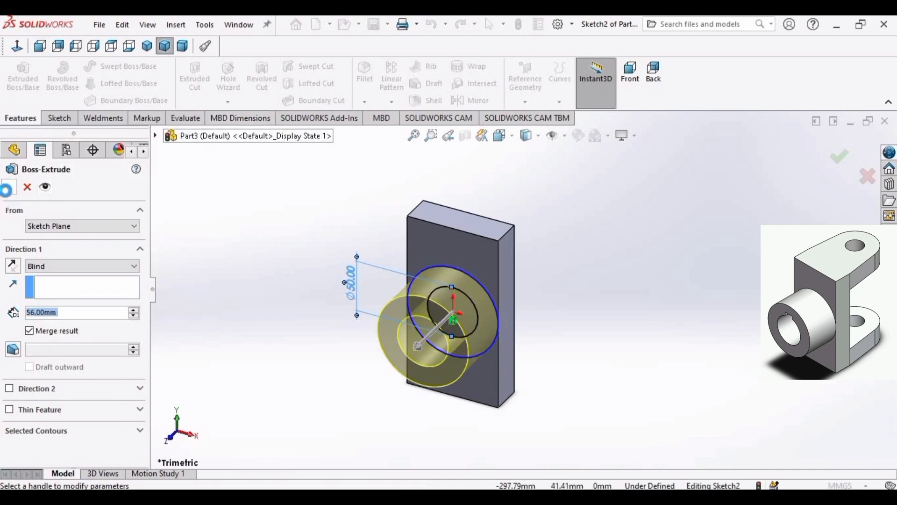
click(323, 357)
Sketch a centre rectangle about 32 mm by 10 mm on the hub's end face, centred on the topmost point of the bore
click(423, 316)
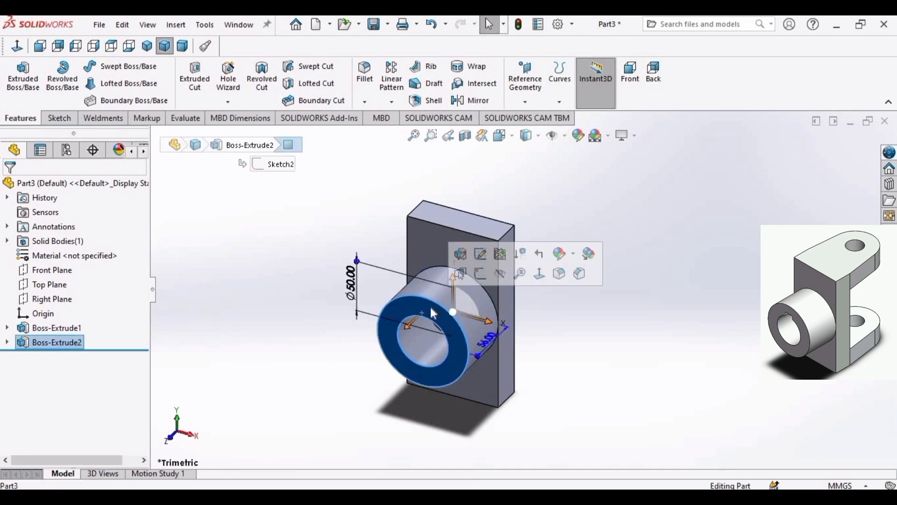
click(480, 276)
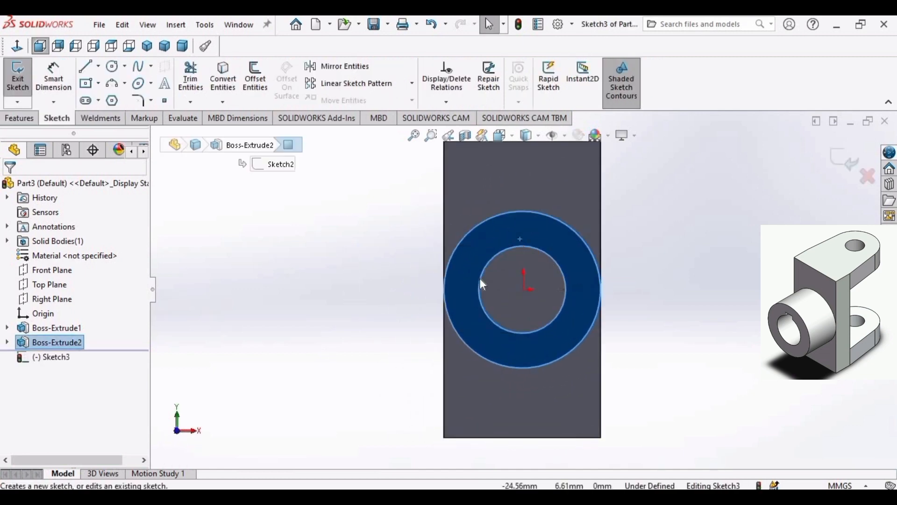
click(88, 90)
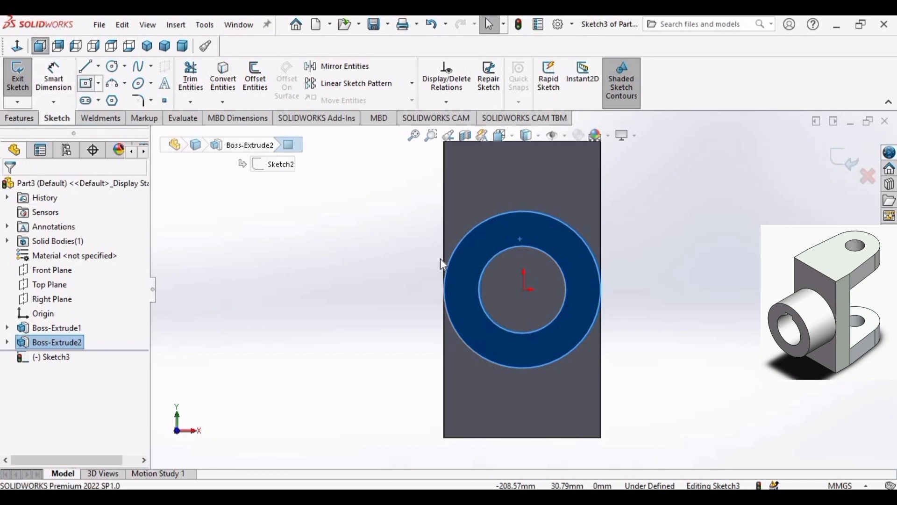
click(521, 247)
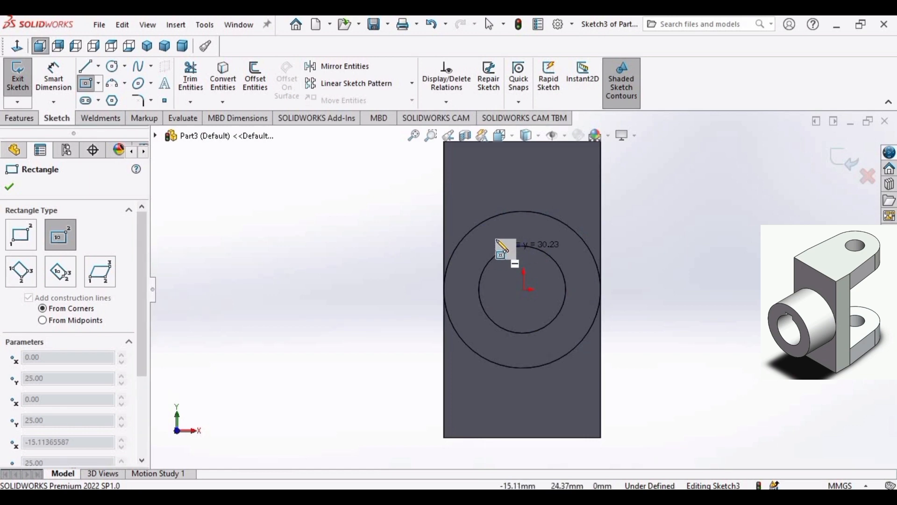
click(495, 237)
key(Escape)
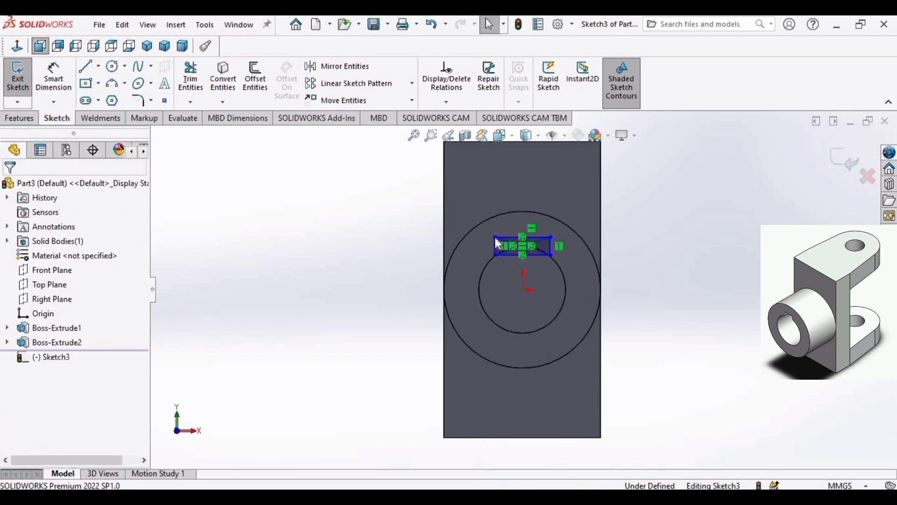
Set the distance between the keyway rectangle's upper and lower edges to 10 mm
click(54, 77)
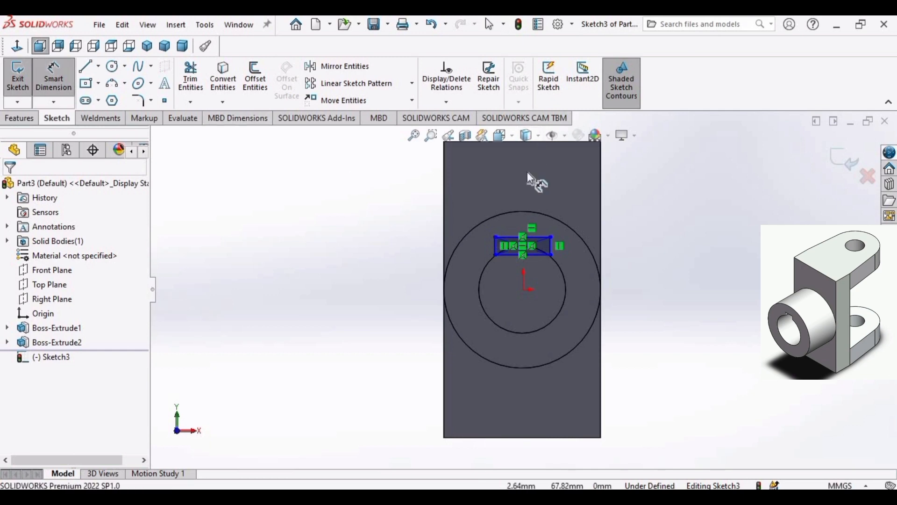
scroll(528, 172, up, 4)
scroll(527, 172, down, 1)
scroll(527, 274, down, 3)
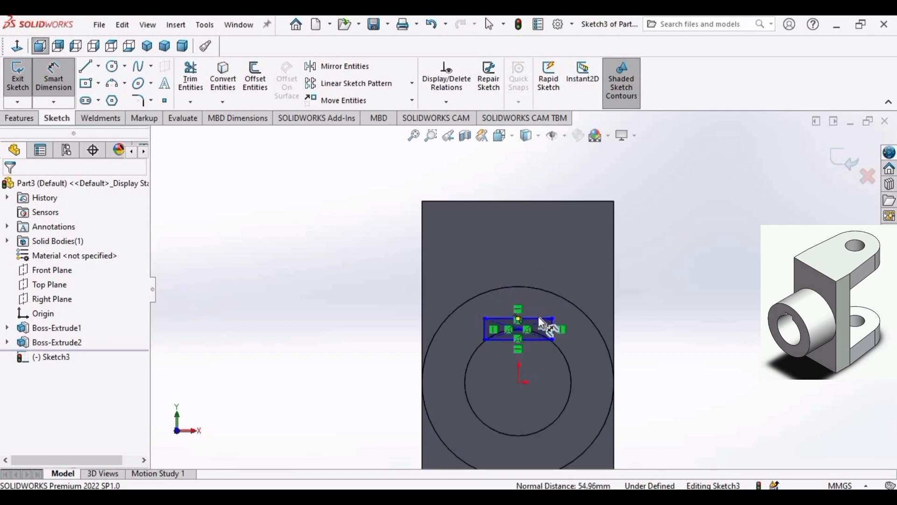
click(541, 319)
click(534, 340)
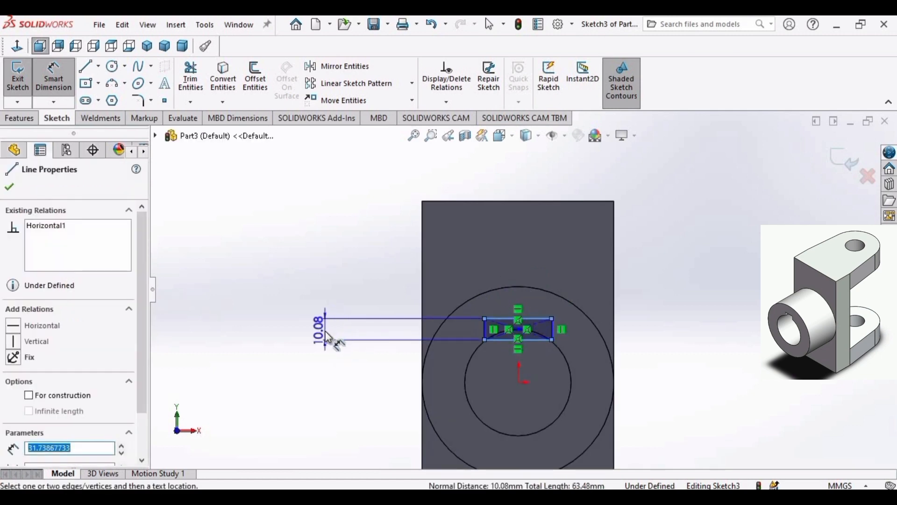
click(328, 337)
text(10)
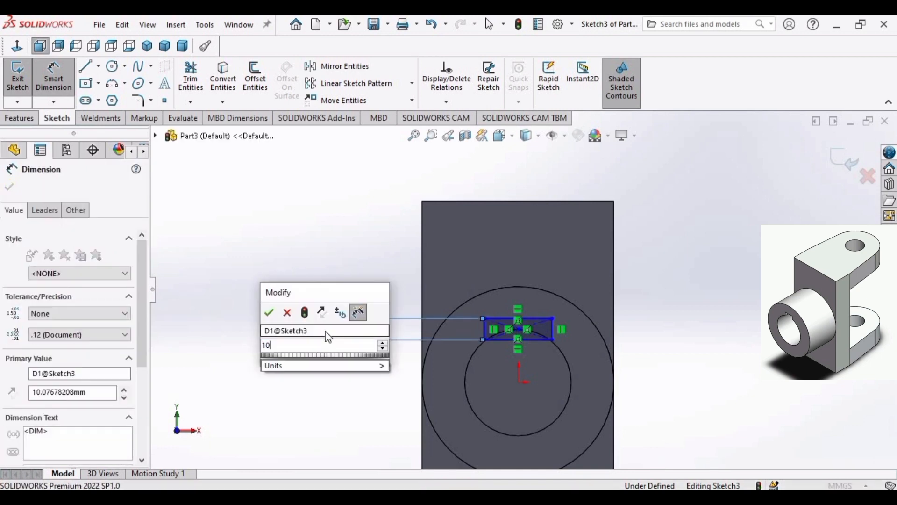
key(Return)
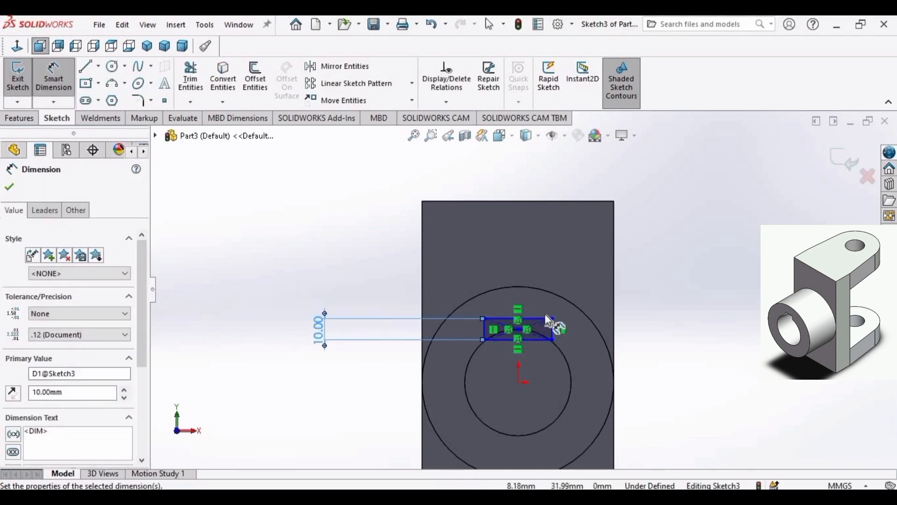
Set the width of the keyway rectangle to 15 mm
click(537, 319)
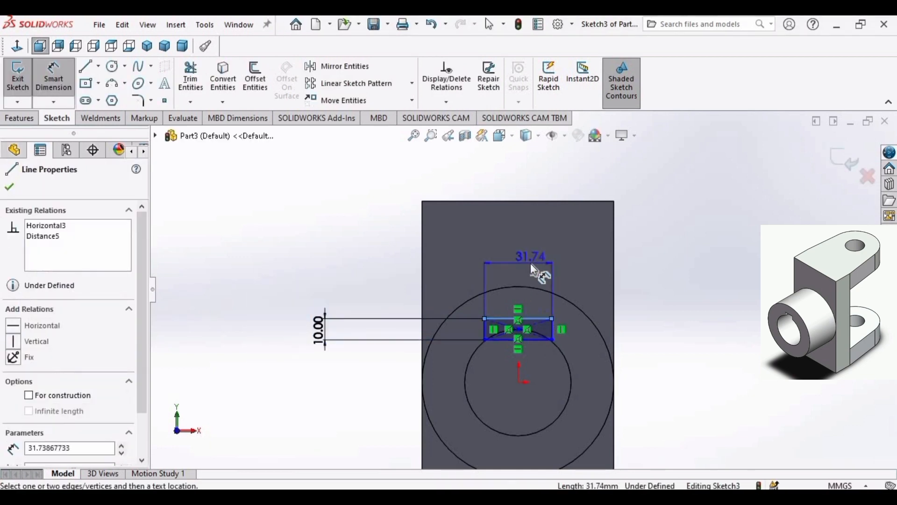
click(531, 265)
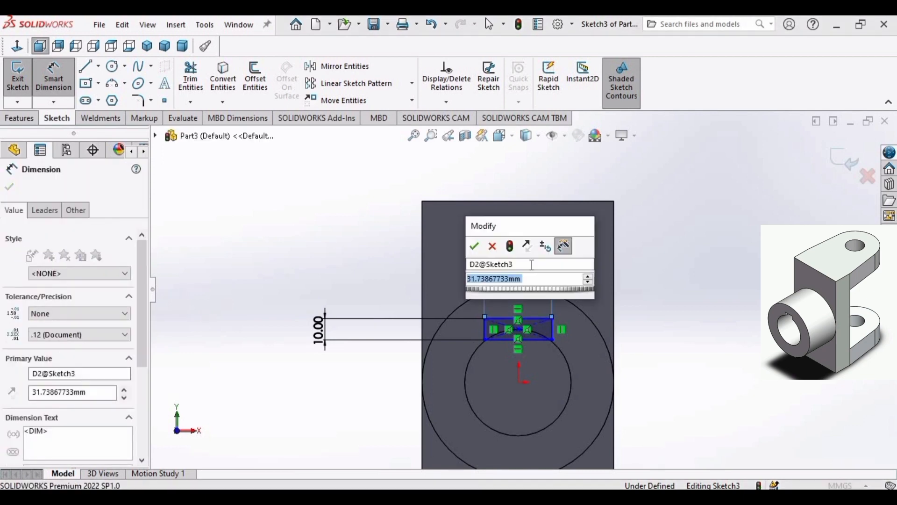
text(15)
key(Return)
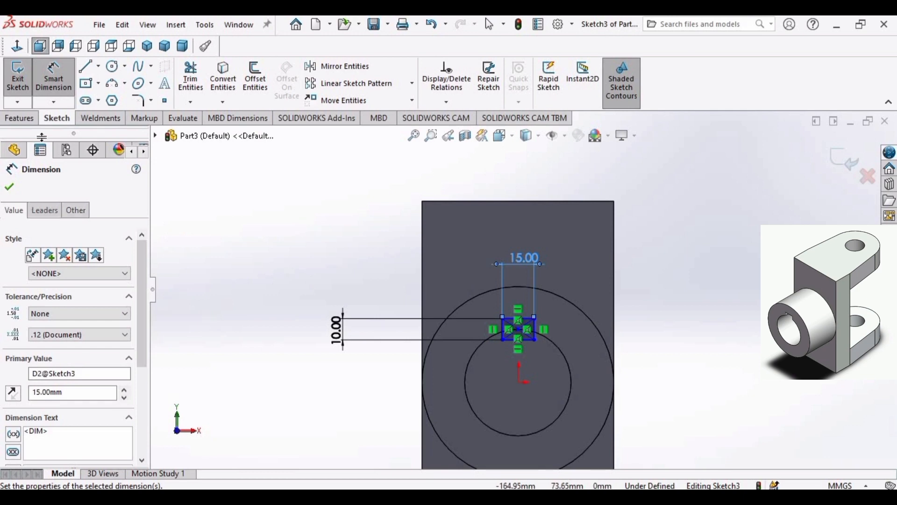
Cut the keyway rectangle 56 mm deep through the hub with a blind Extruded Cut
click(25, 122)
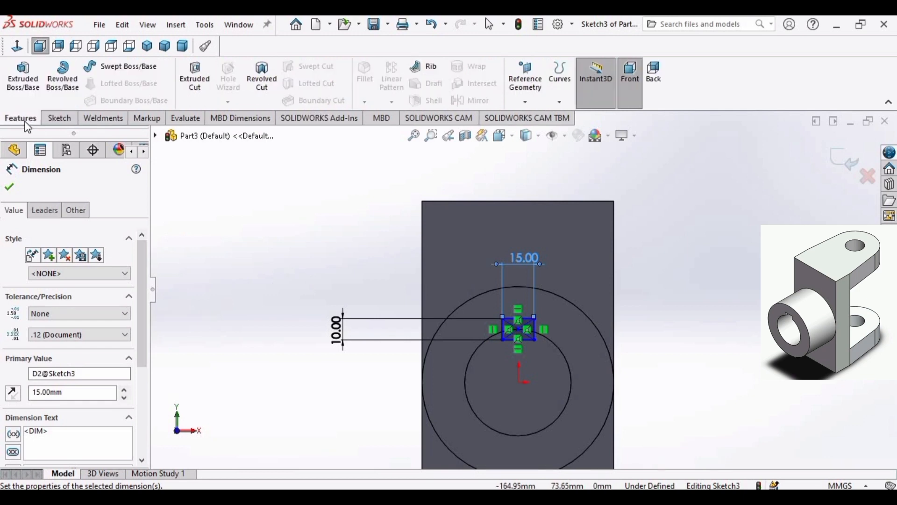
click(188, 71)
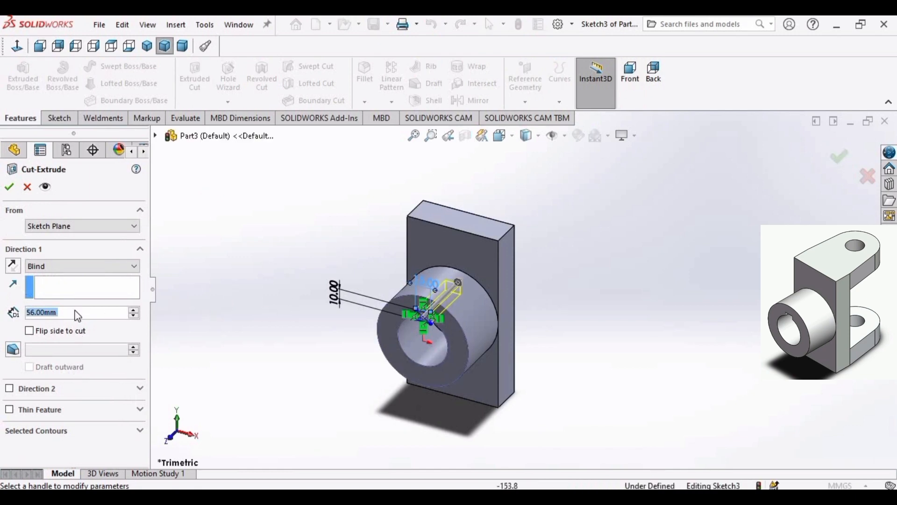
click(8, 188)
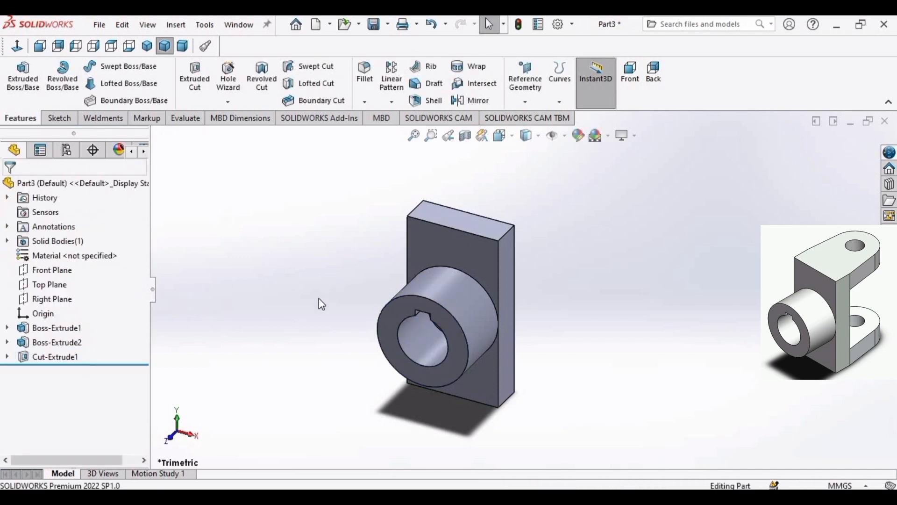
Start a sketch on the plate's top face and draw a circle about 62 mm in diameter, centred about 58 mm behind the origin
click(461, 219)
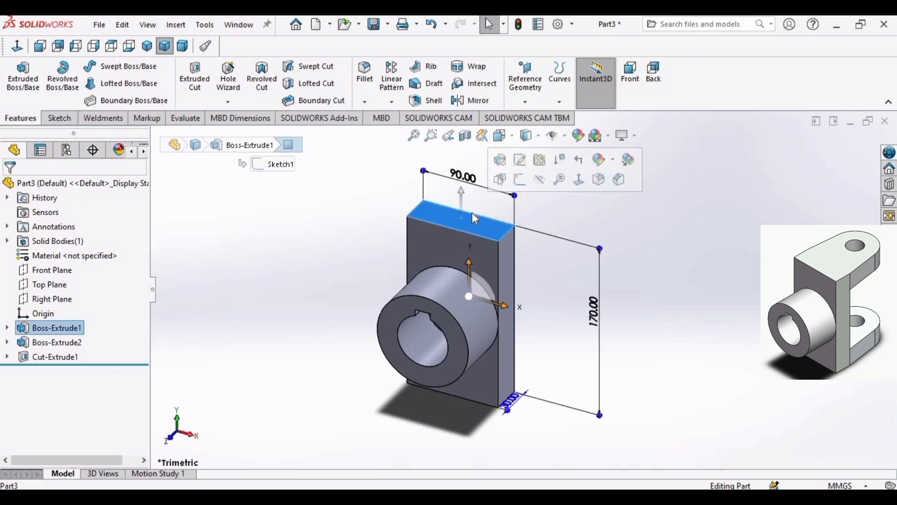
click(516, 177)
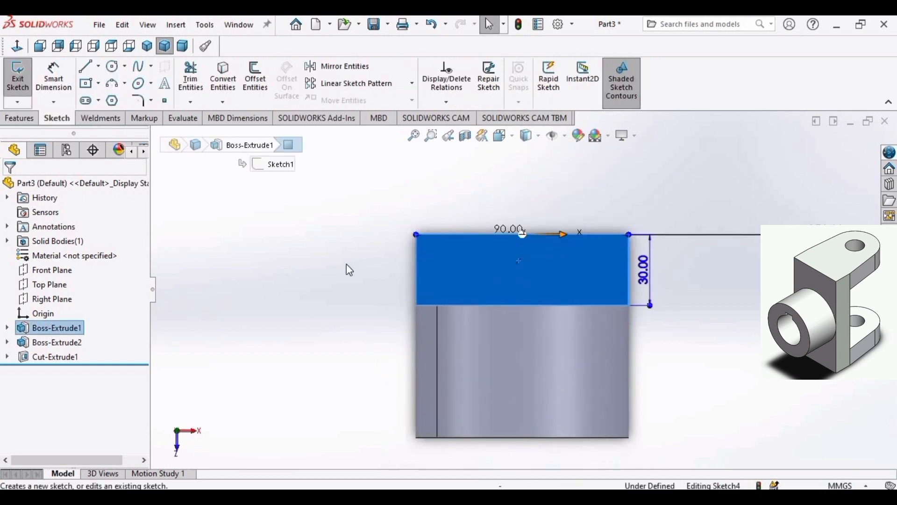
click(113, 67)
scroll(506, 178, up, 3)
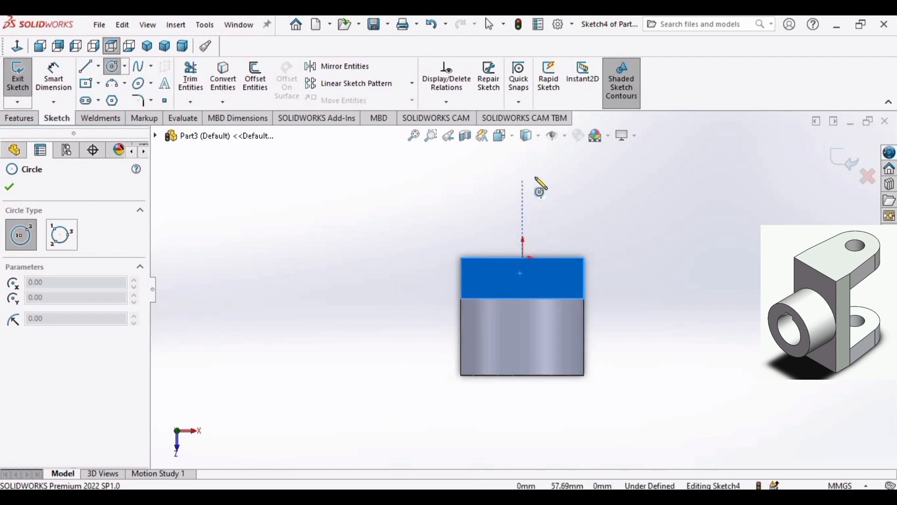
click(523, 178)
click(566, 183)
key(Escape)
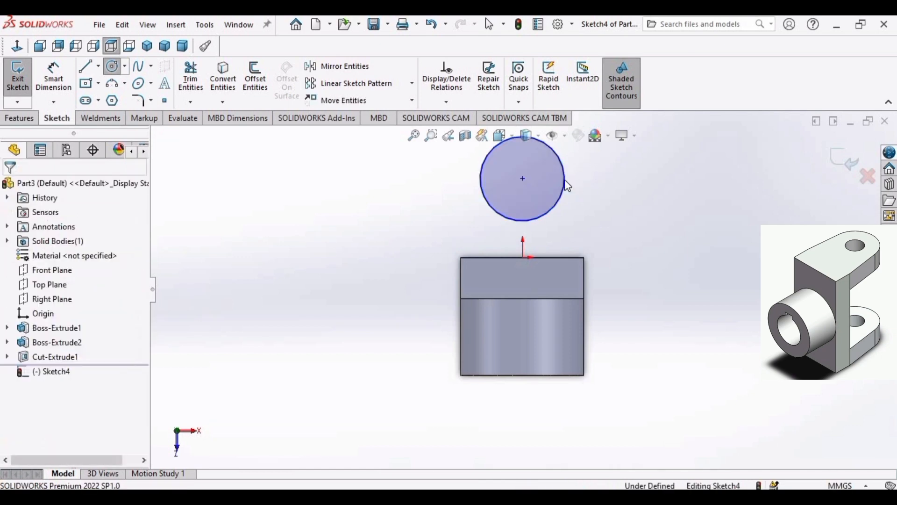
Set the diameter of the circle behind the plate to 76 mm
click(60, 80)
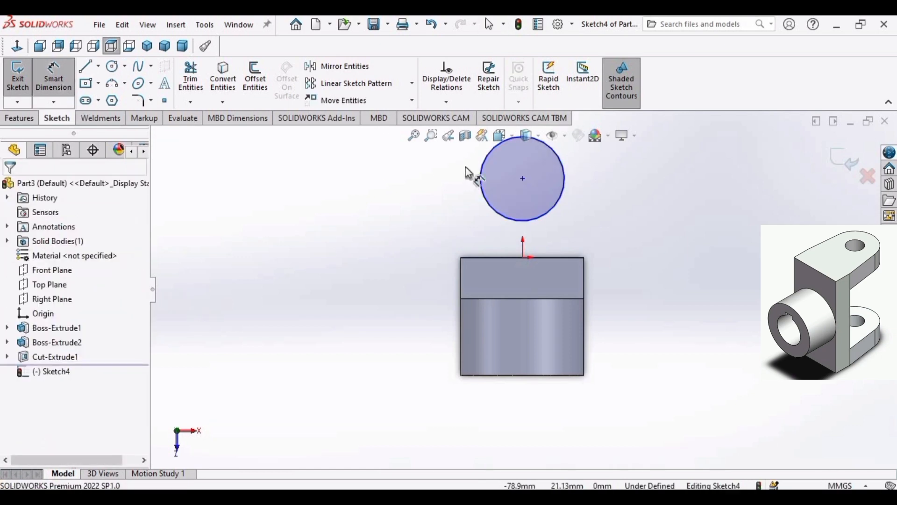
click(484, 177)
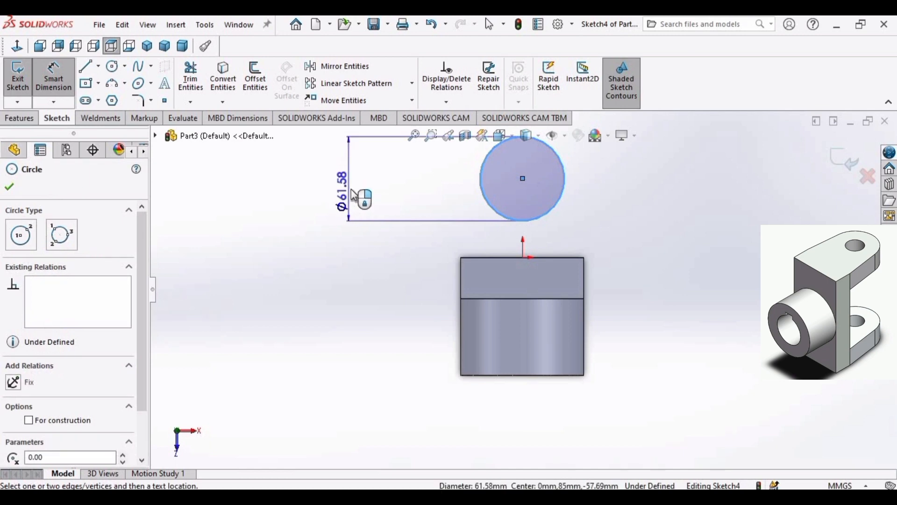
click(352, 191)
text(76)
key(Return)
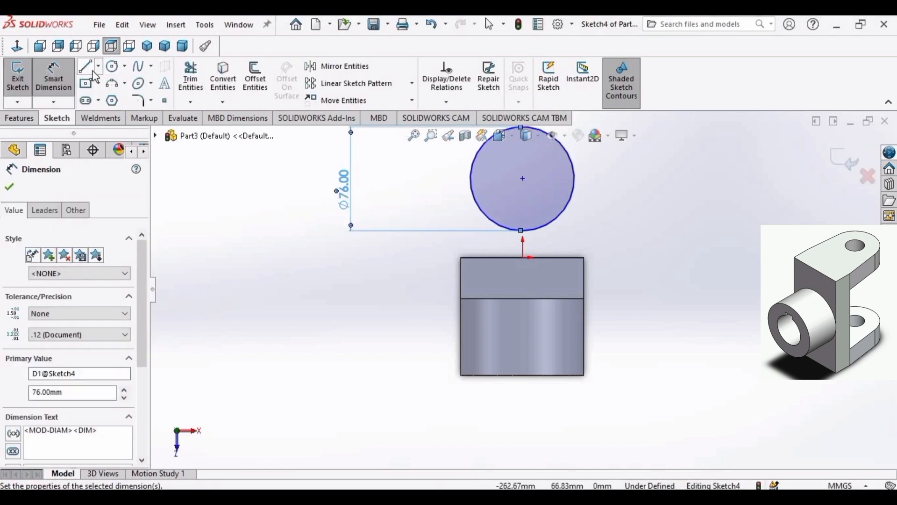
Draw two lines, about 52 mm and 48 mm long, from the plate's rear corners to the nearest sides of the circle
click(91, 77)
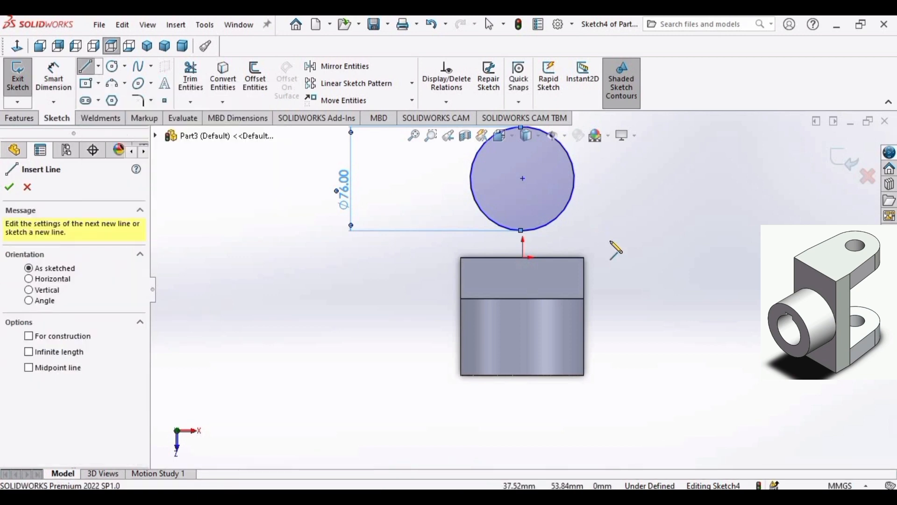
click(583, 257)
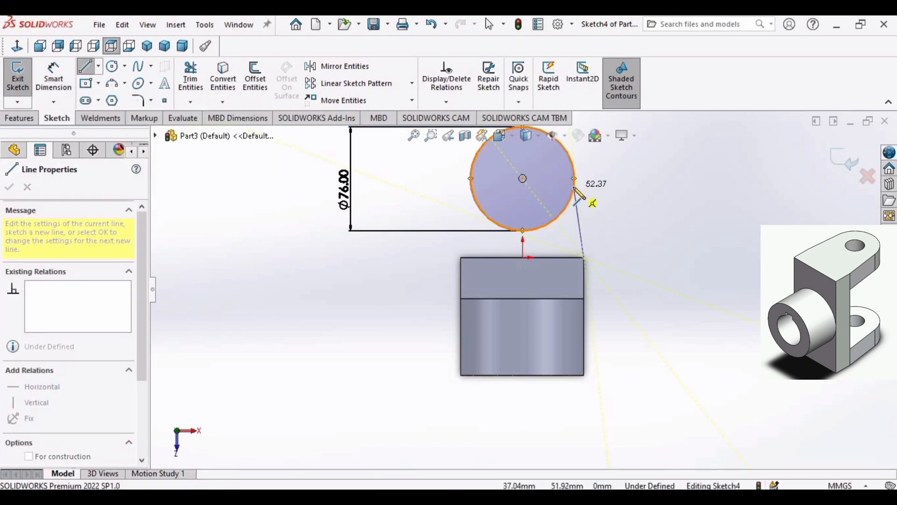
click(575, 187)
key(Escape)
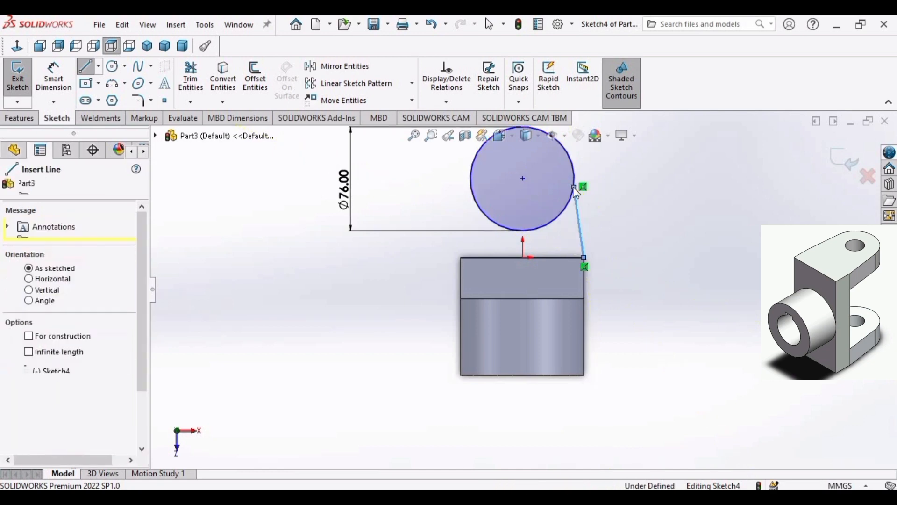
key(Escape)
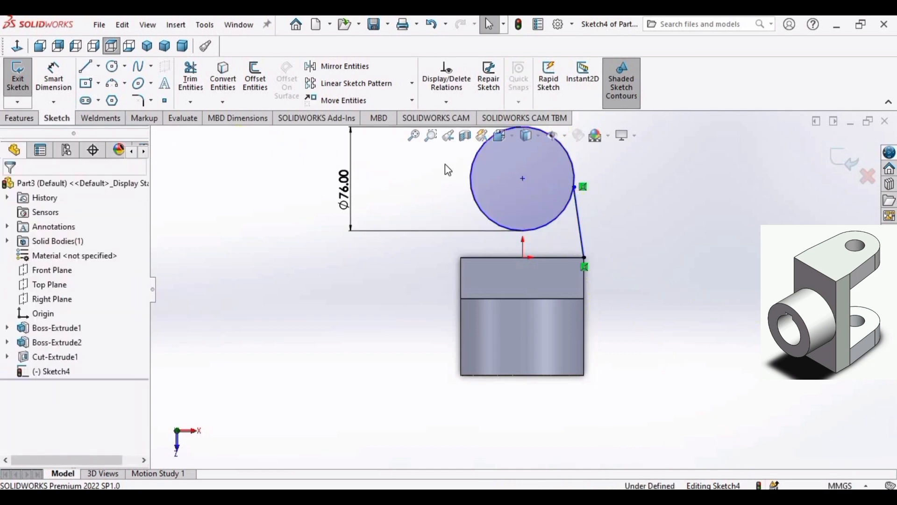
click(87, 70)
click(462, 257)
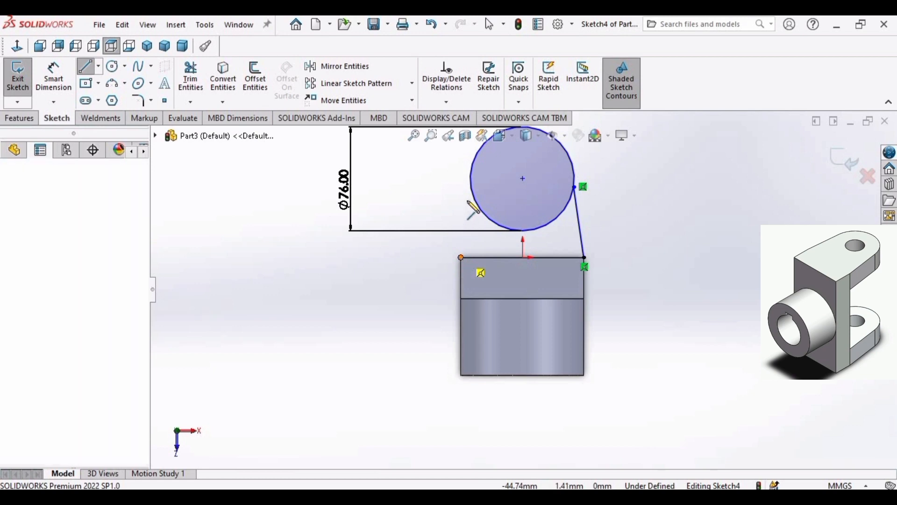
click(473, 194)
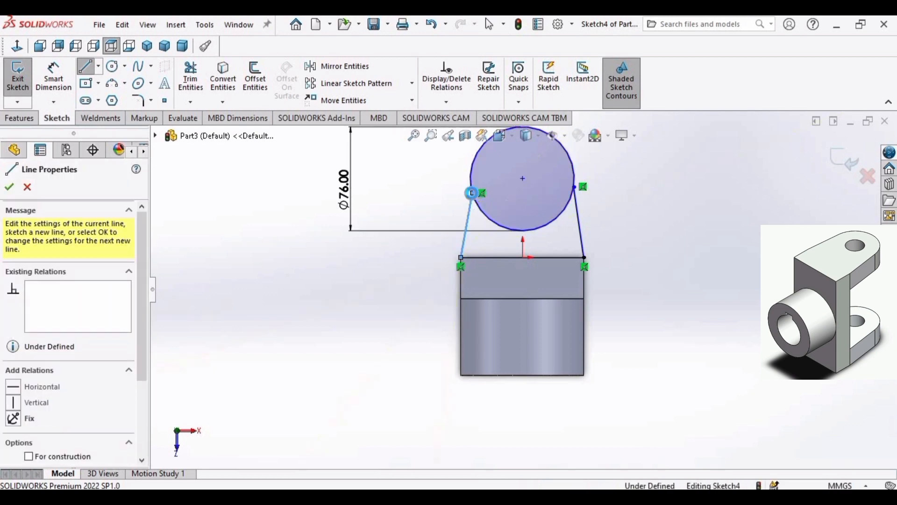
key(Escape)
key(Escape)
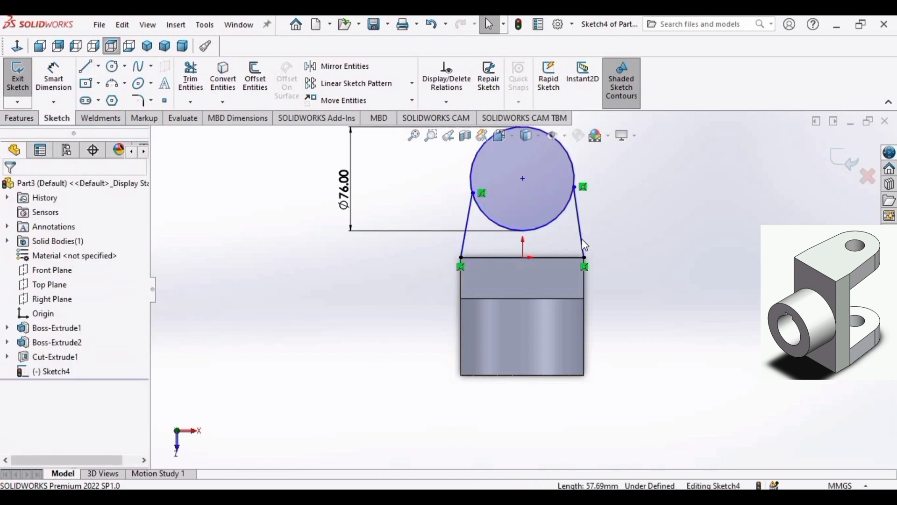
Make both side lines tangent to the 76 mm circle
click(584, 243)
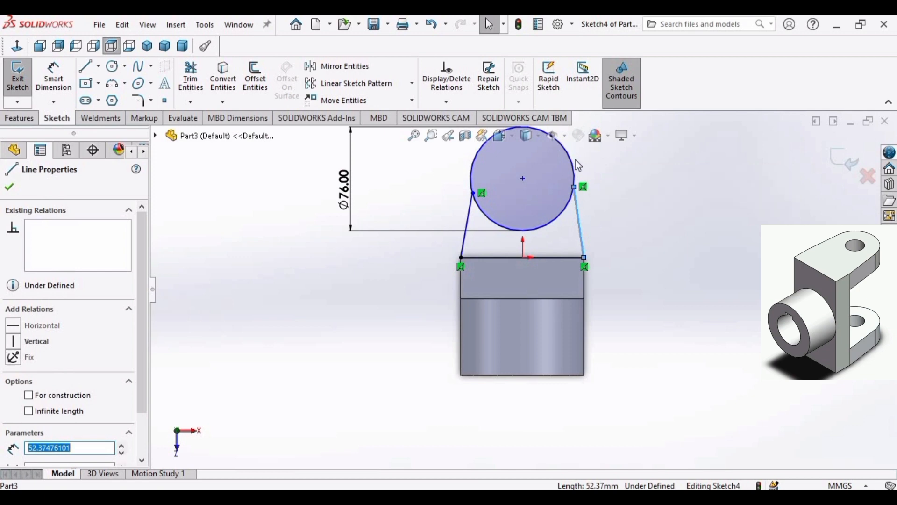
click(573, 165)
ctrl+click(579, 219)
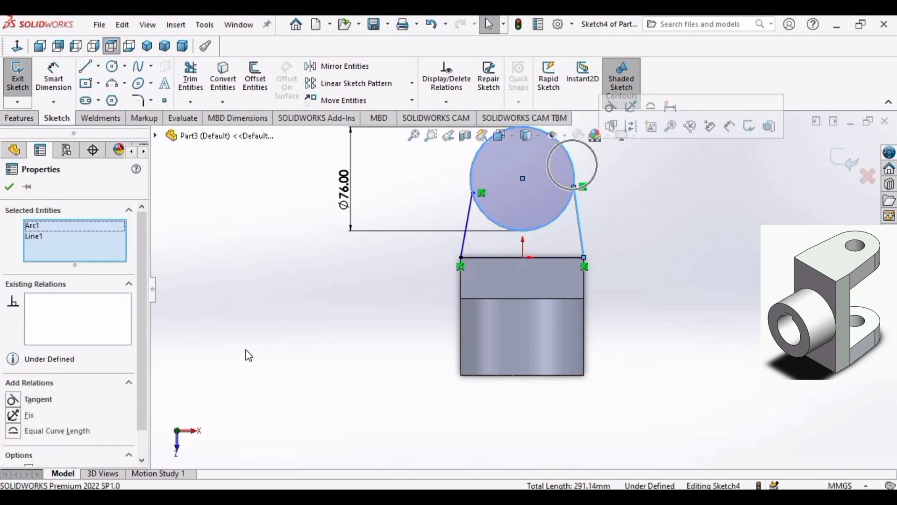
click(38, 399)
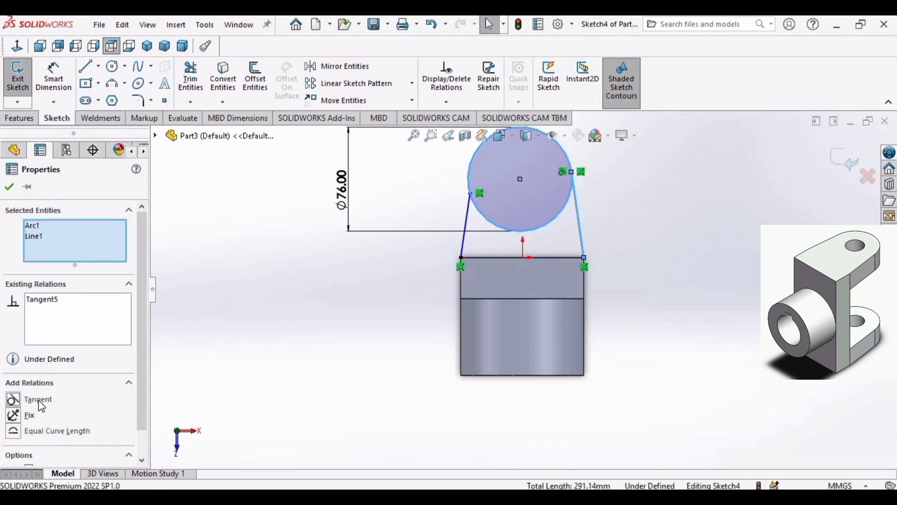
click(16, 190)
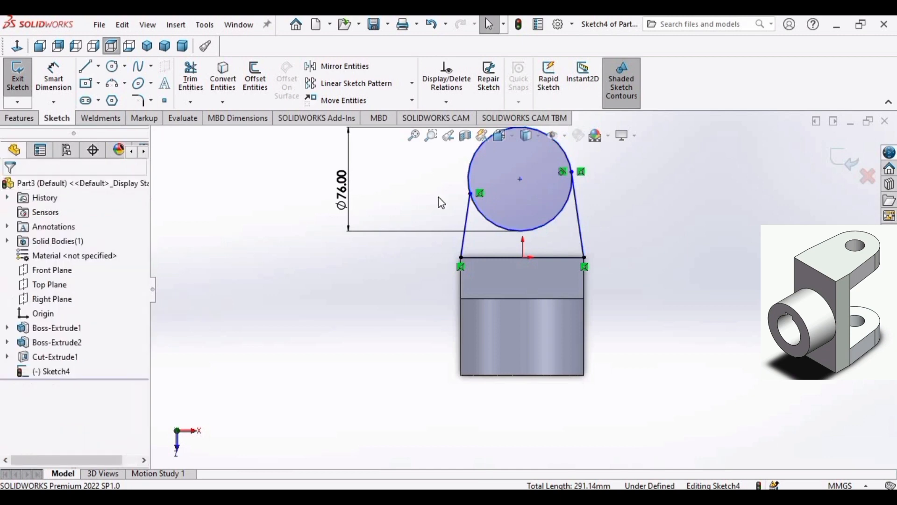
click(467, 215)
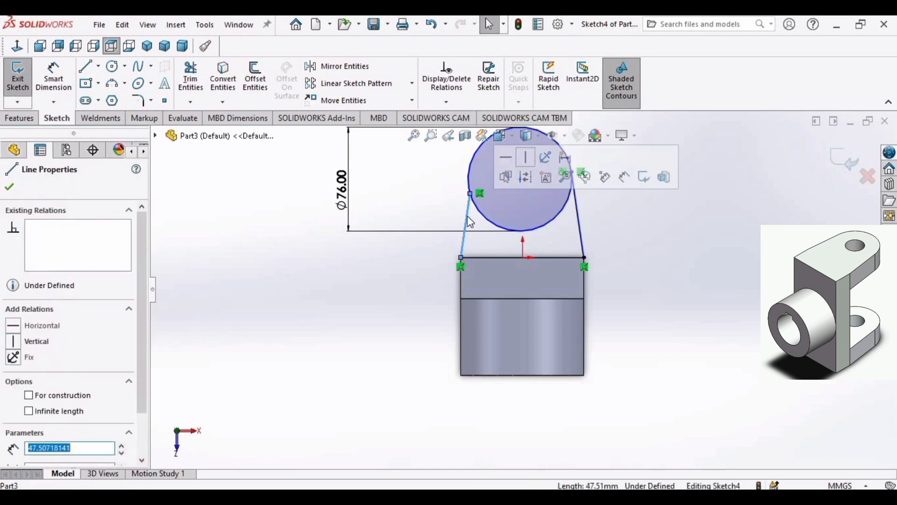
ctrl+click(469, 178)
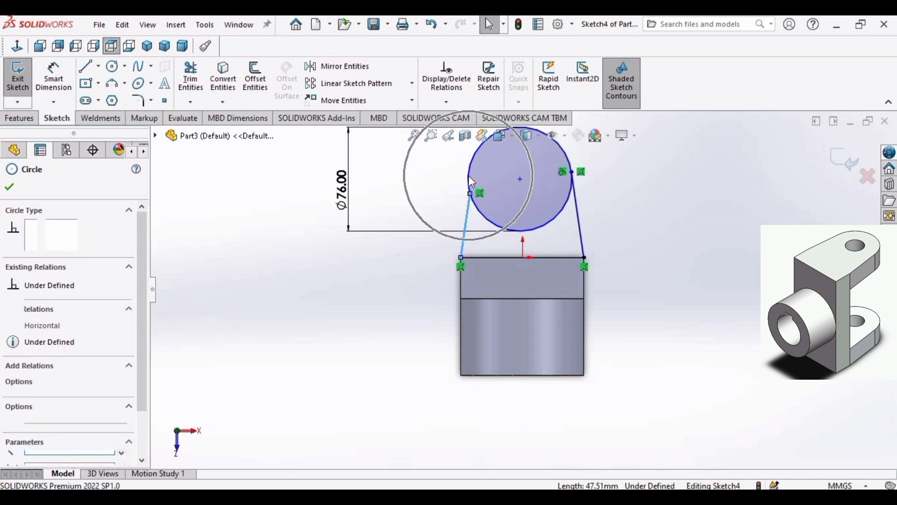
click(39, 400)
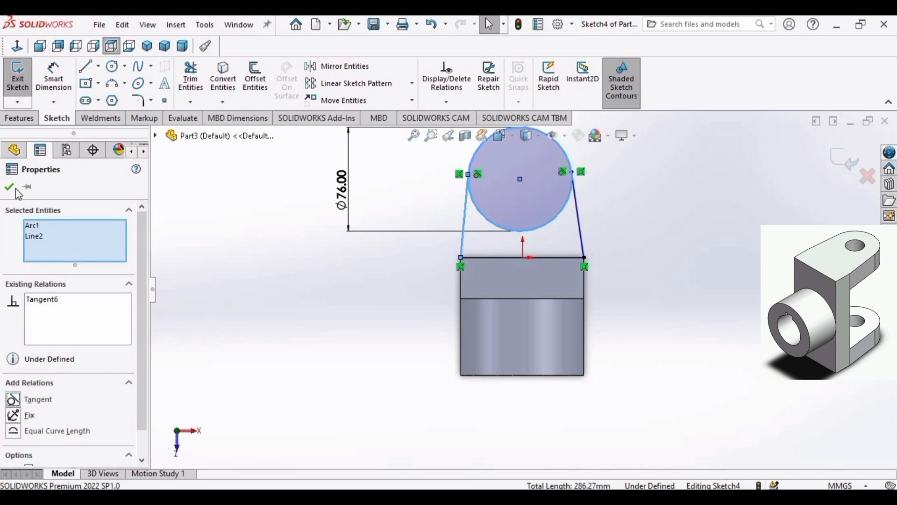
click(10, 187)
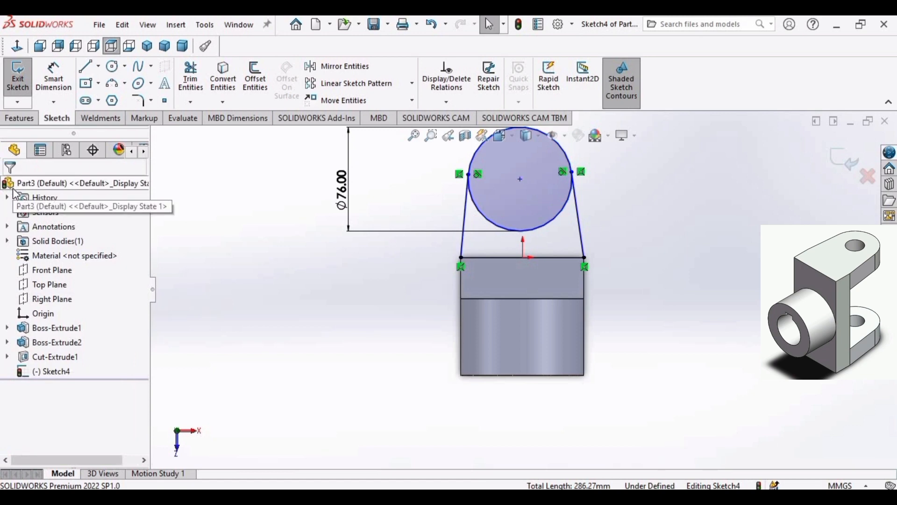
Trim away the circle's inner arc between the two tangent lines, on the side facing the plate
click(190, 76)
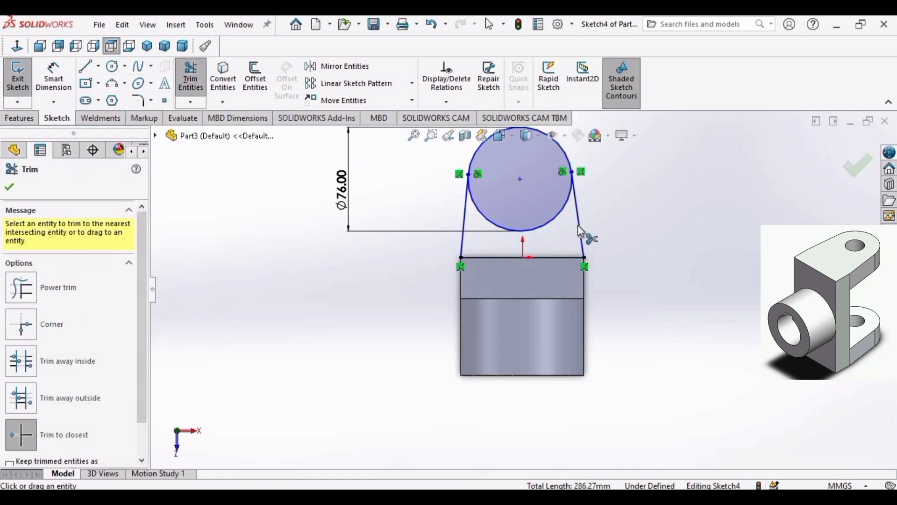
click(554, 218)
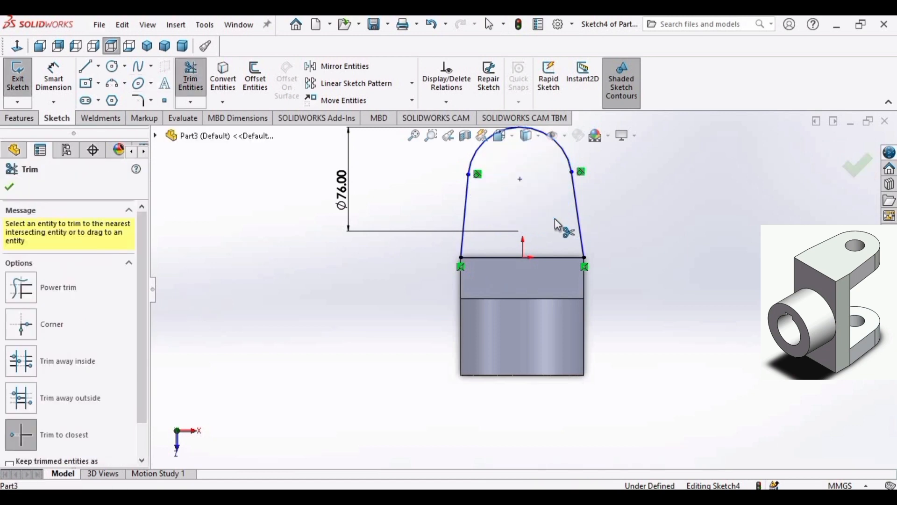
key(Escape)
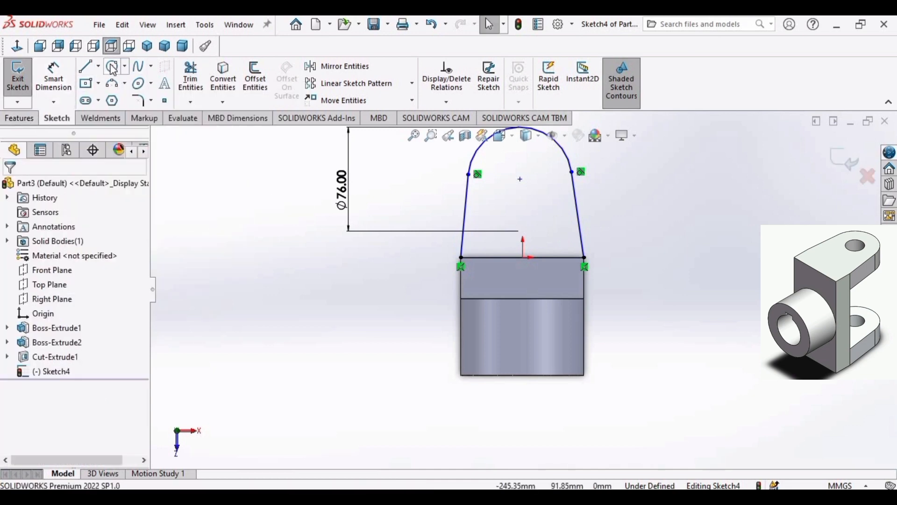
Draw a circle concentric with the lug's rounded end and enlarge it to about 66 mm in diameter
click(112, 65)
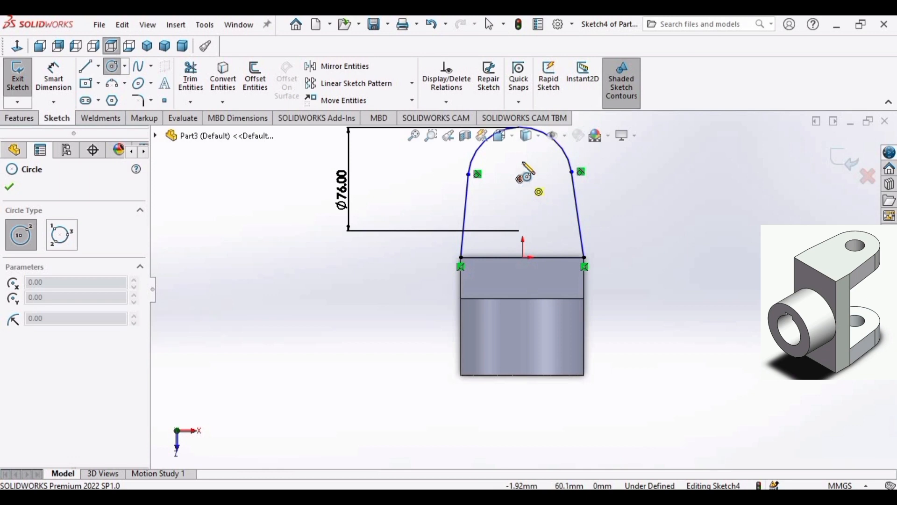
click(520, 179)
click(539, 164)
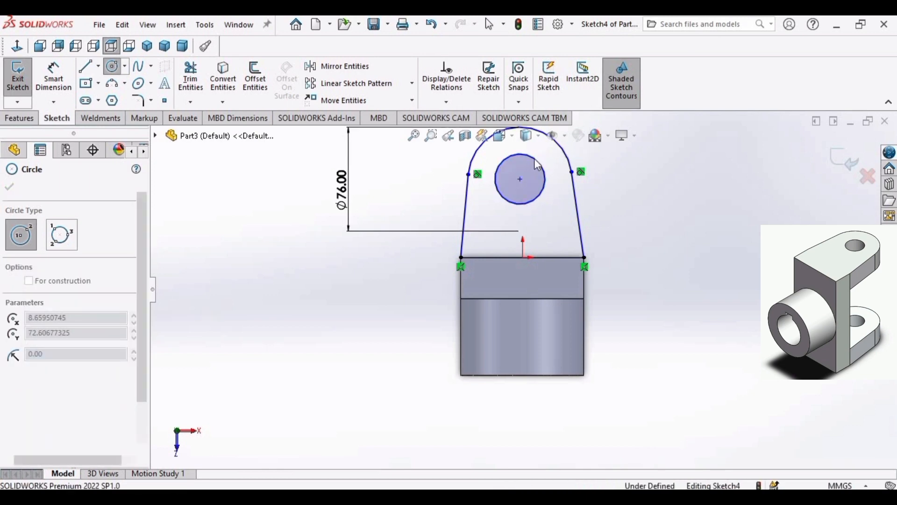
key(Escape)
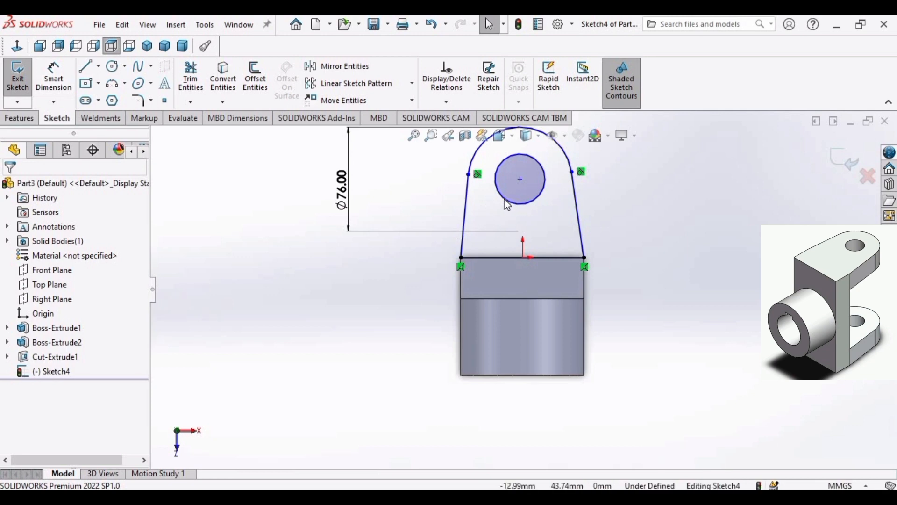
drag(508, 204, 518, 229)
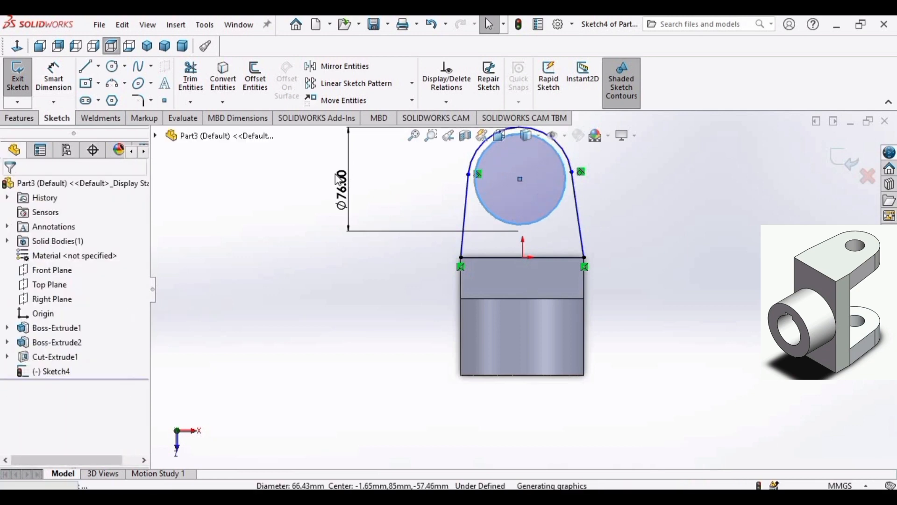
Undo the last enlargement of the circle inside the lug and set its diameter to 30 mm
key(ctrl+z)
click(50, 87)
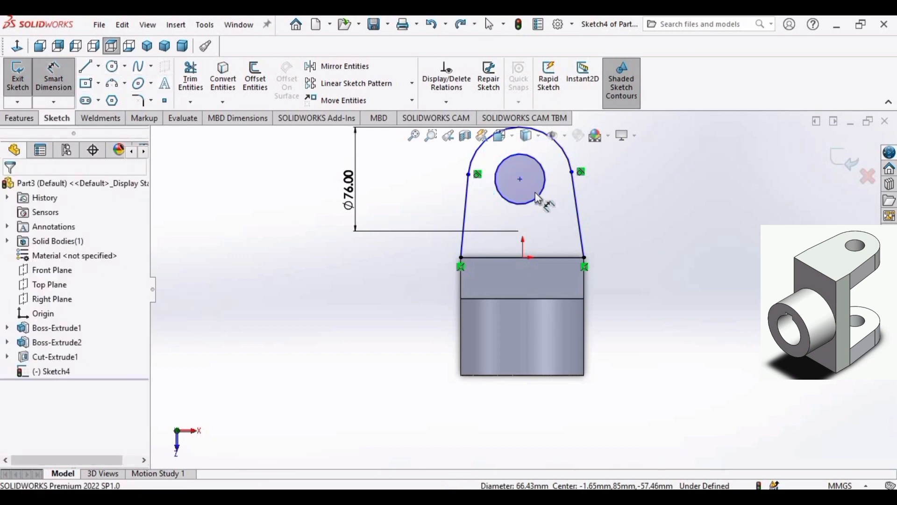
click(538, 207)
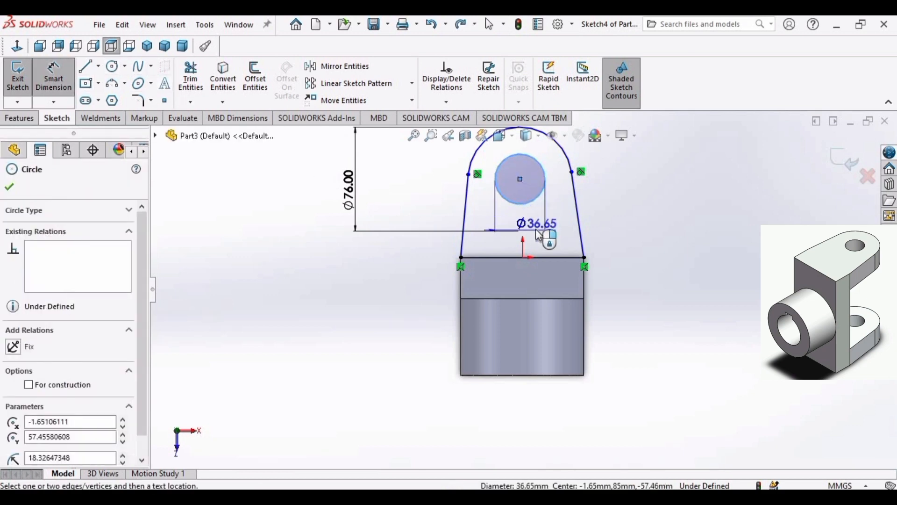
click(538, 230)
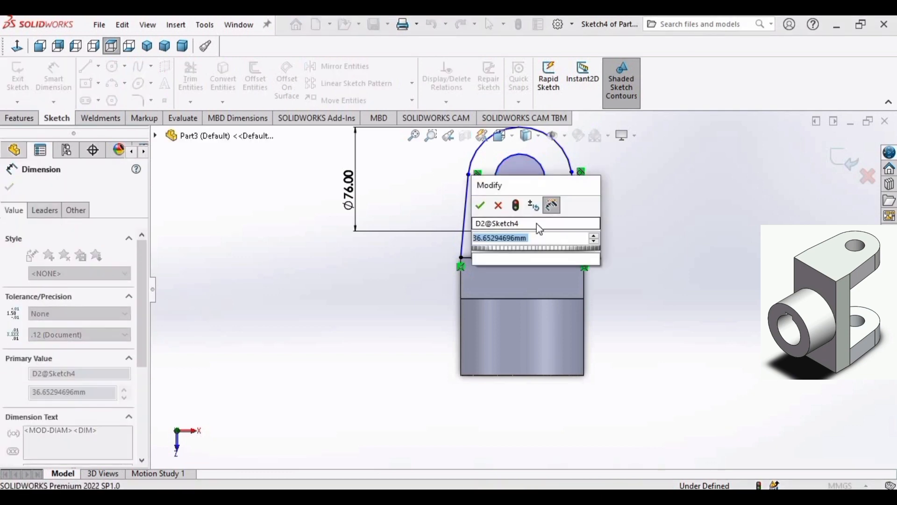
text(30)
key(Return)
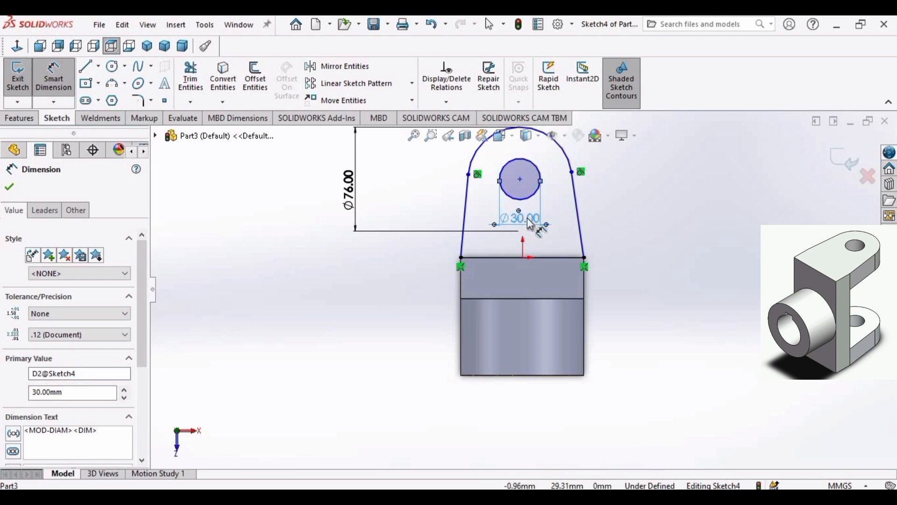
key(Escape)
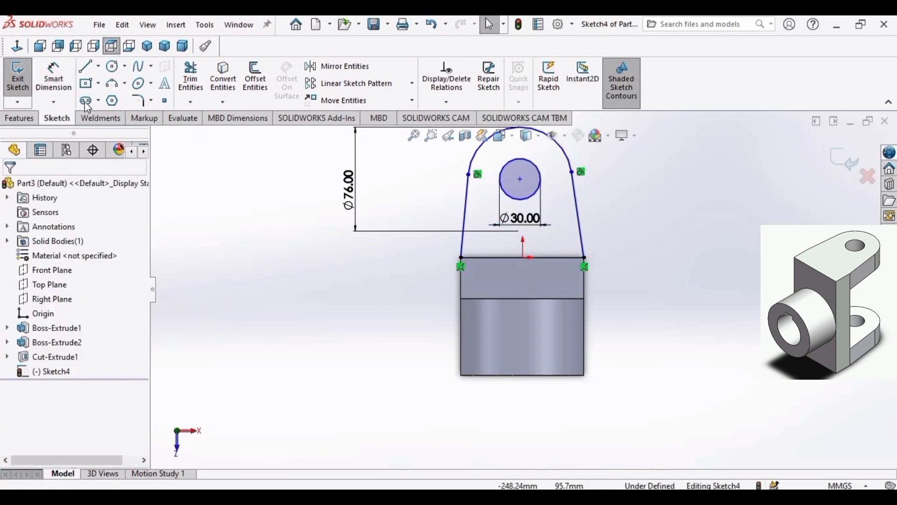
click(19, 118)
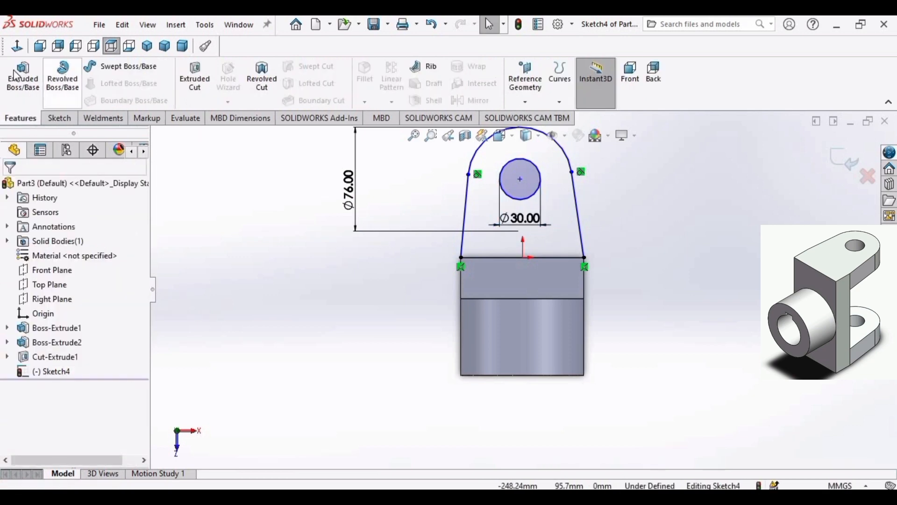
click(23, 77)
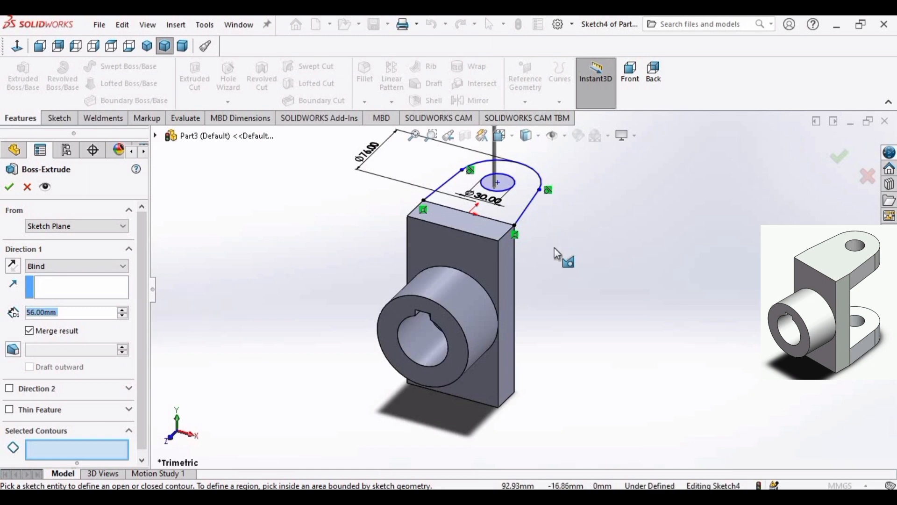
scroll(555, 248, up, 3)
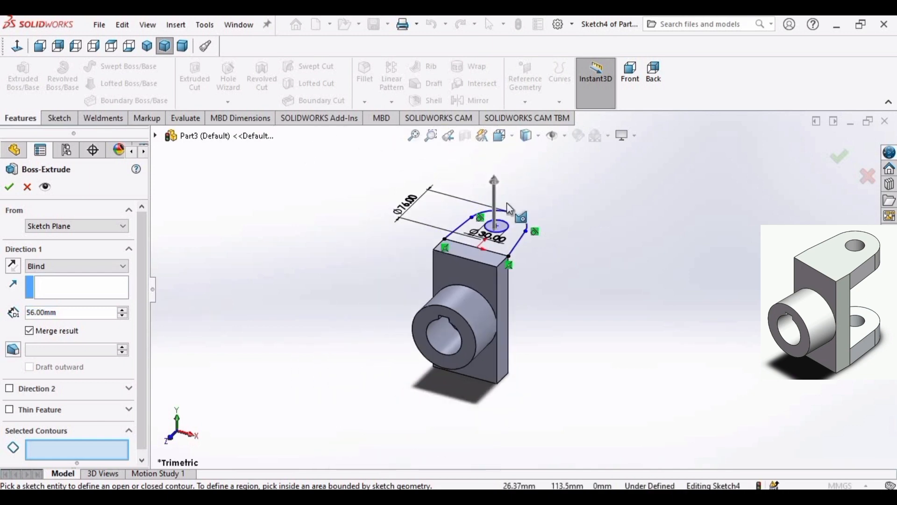
click(13, 266)
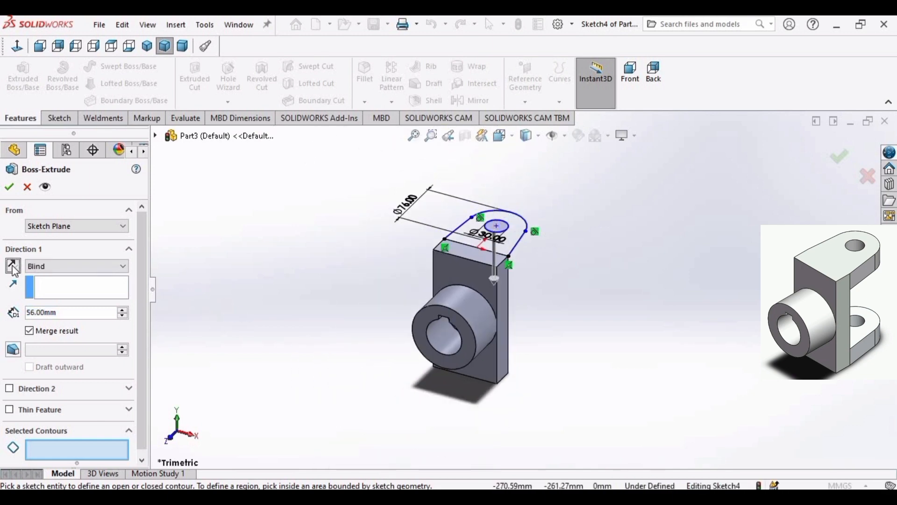
click(73, 315)
double_click(73, 315)
text(30)
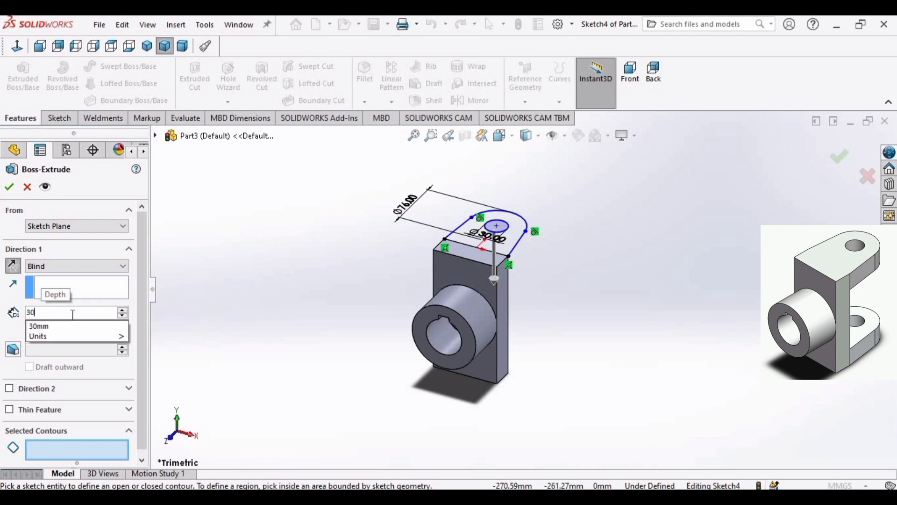
key(Return)
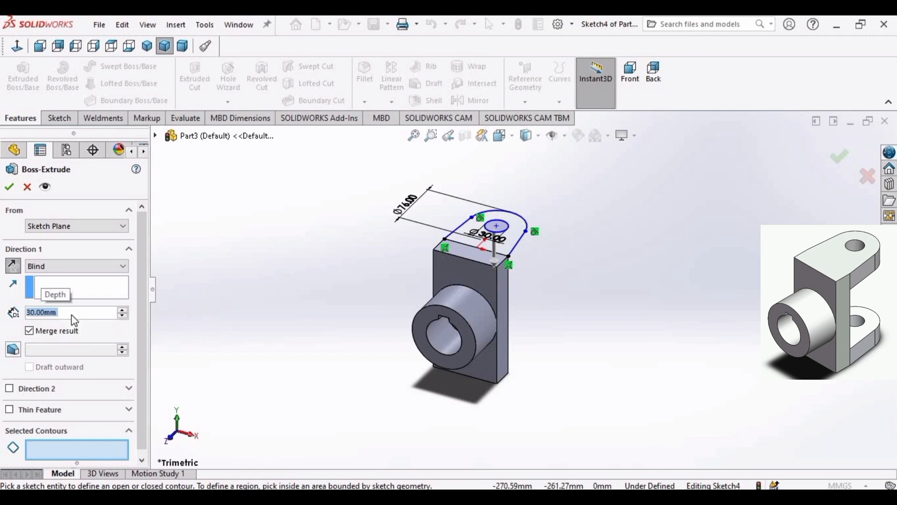
click(9, 189)
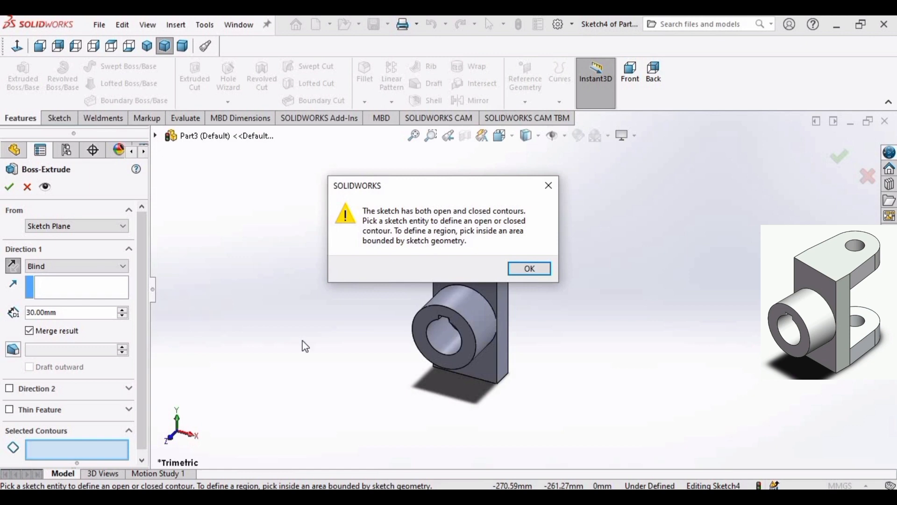
click(532, 270)
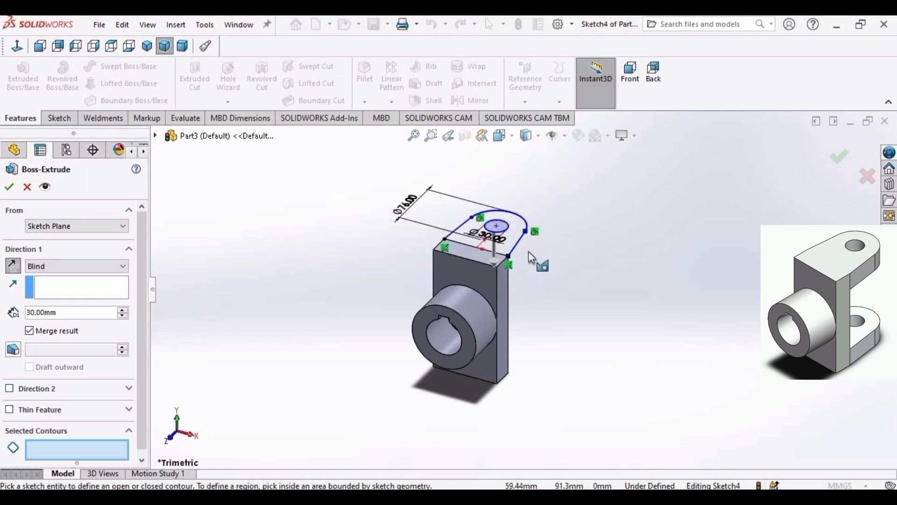
Close the lug profile with a horizontal line about 90 mm long along the plate's rear edge, joining the open ends of both side lines
click(481, 255)
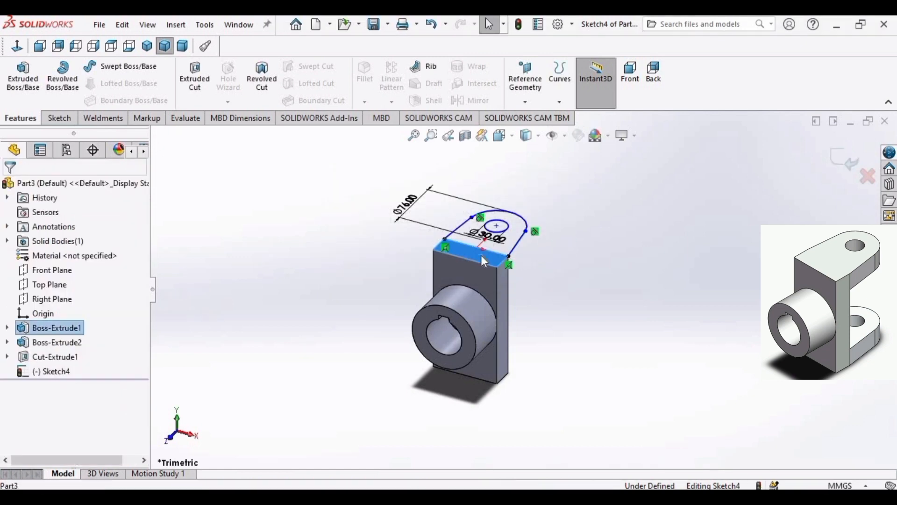
click(24, 48)
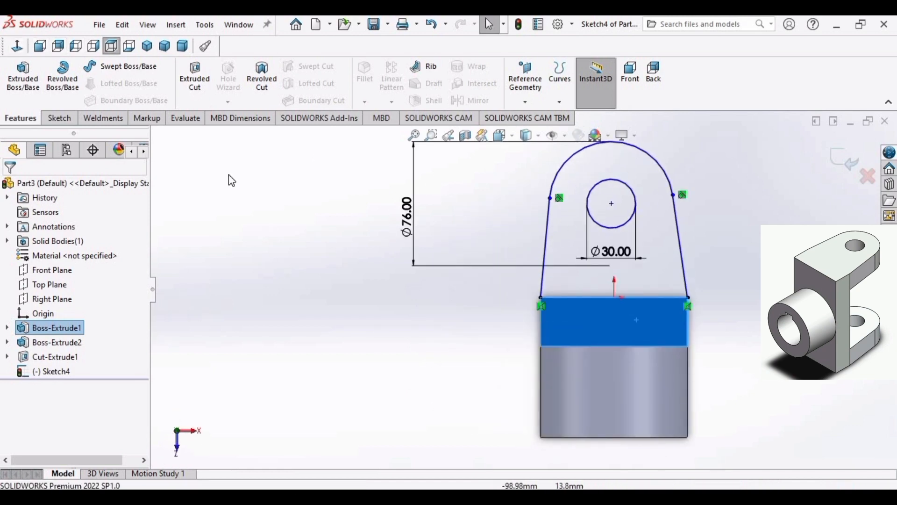
click(58, 119)
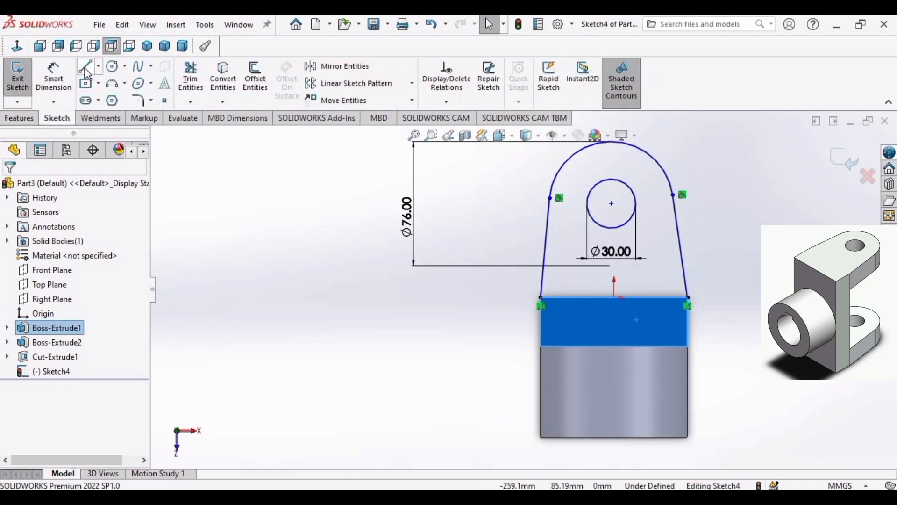
click(86, 66)
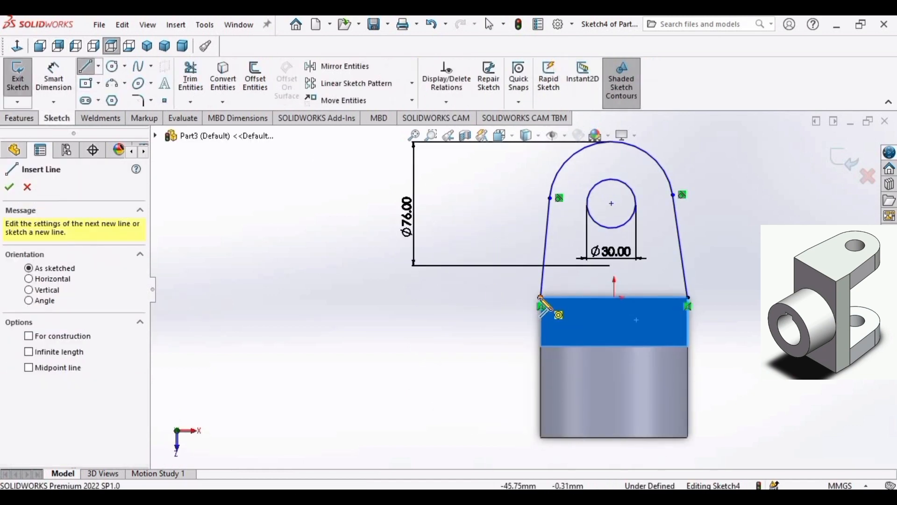
click(541, 297)
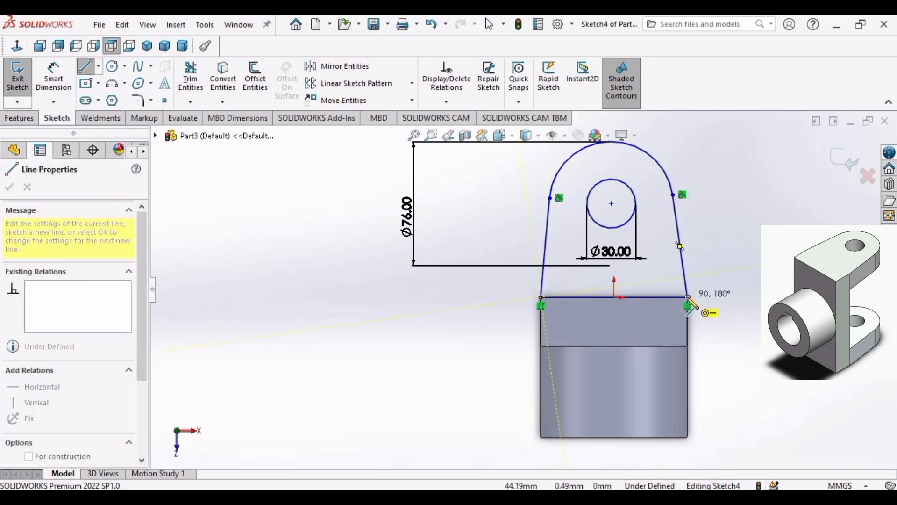
click(688, 298)
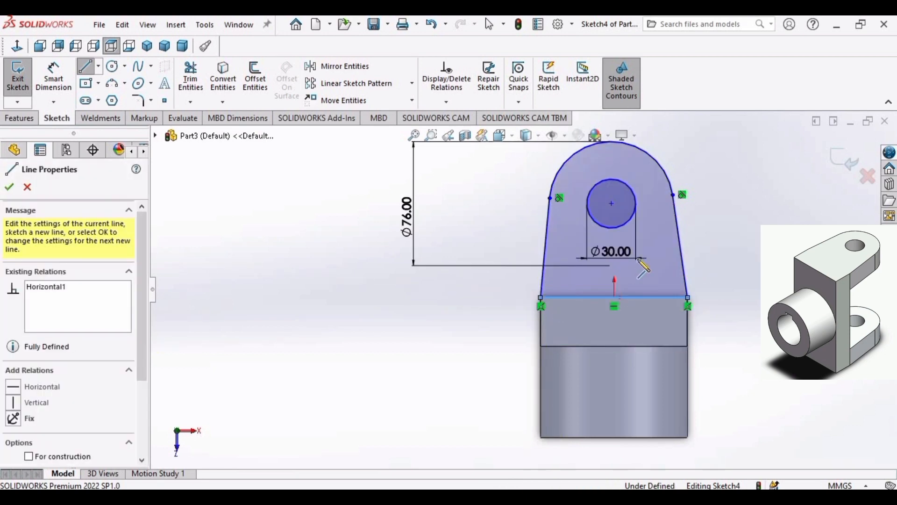
key(Escape)
key(Escape)
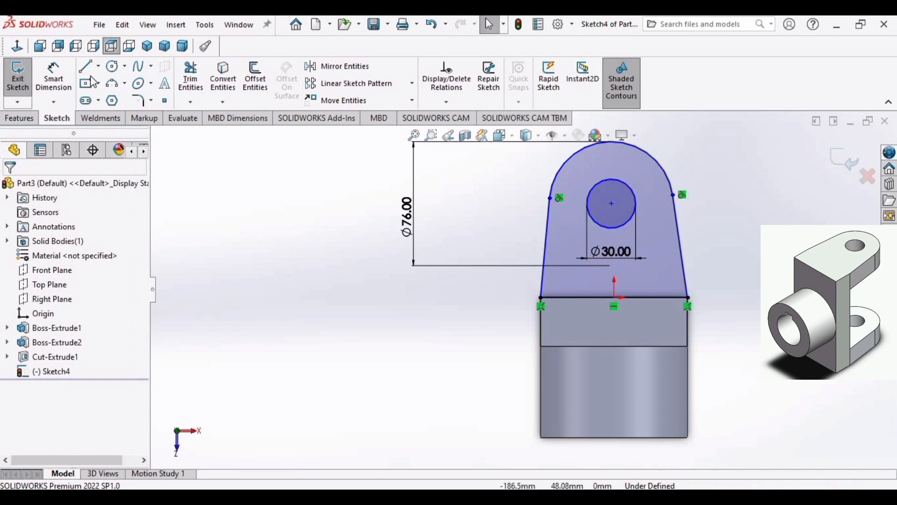
Extrude the closed lug profile with its hole 30 mm downward, in the reversed direction and merged with the plate
click(19, 118)
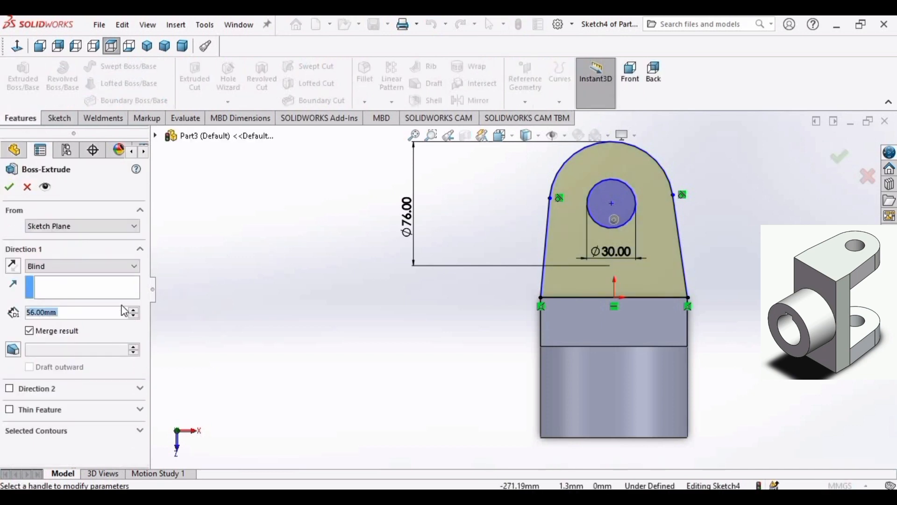
text(30)
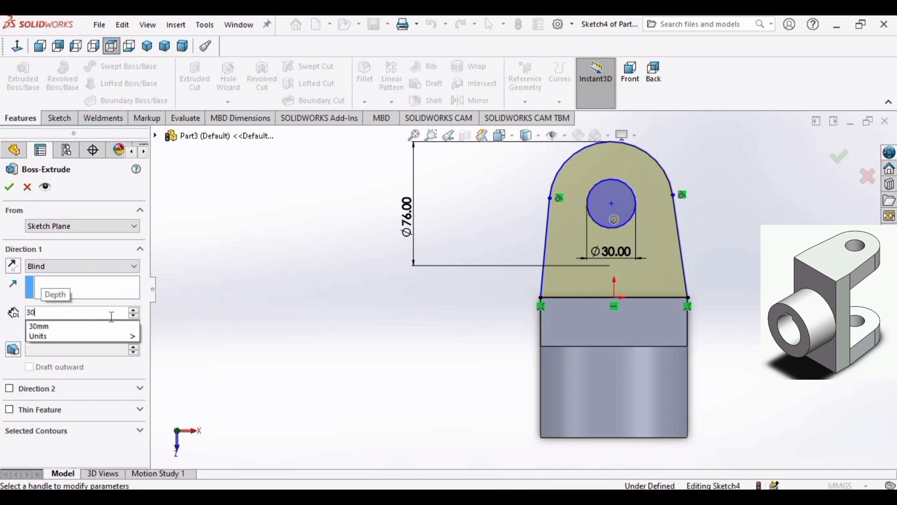
key(Return)
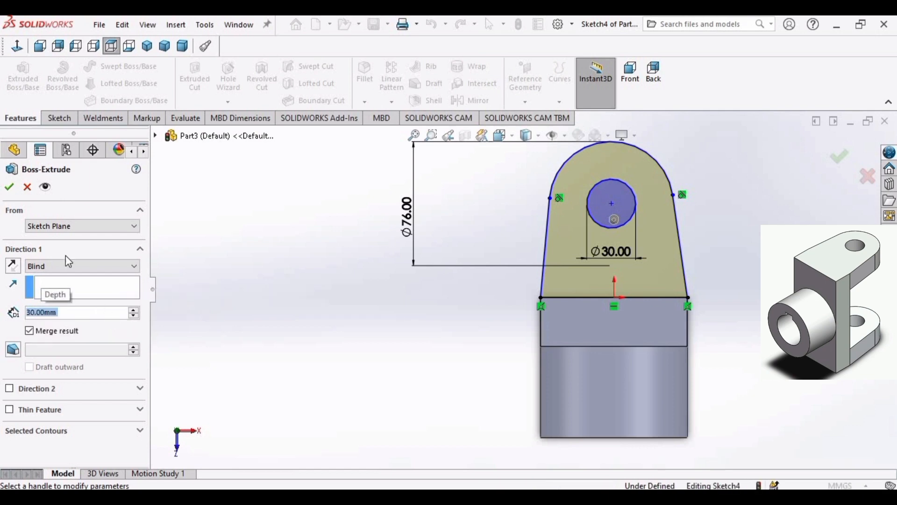
click(149, 49)
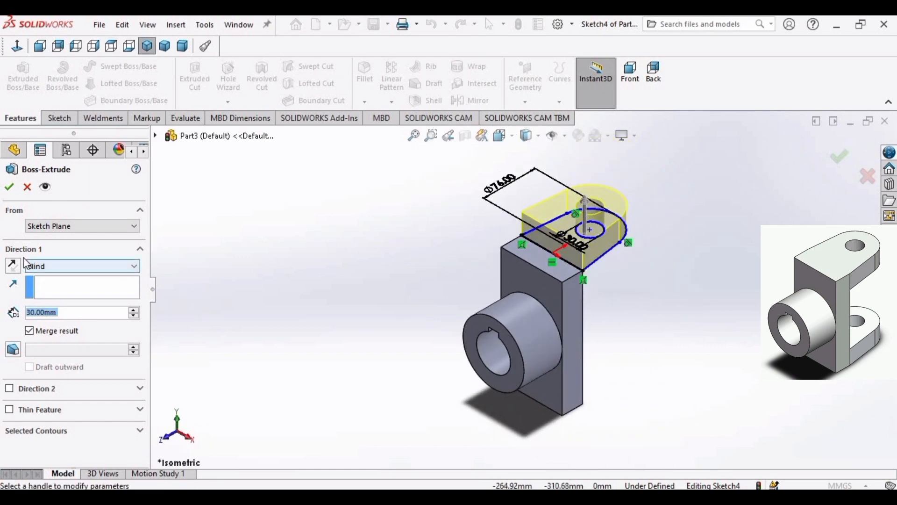
click(13, 267)
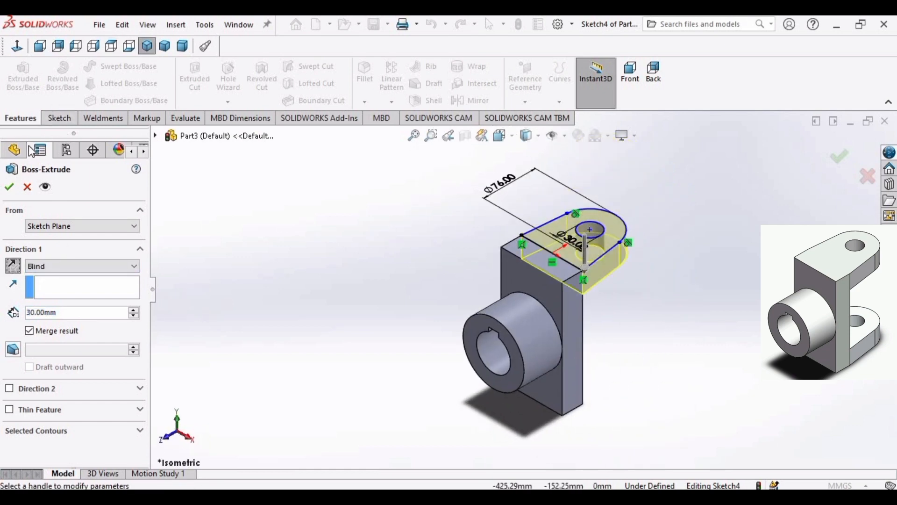
click(10, 187)
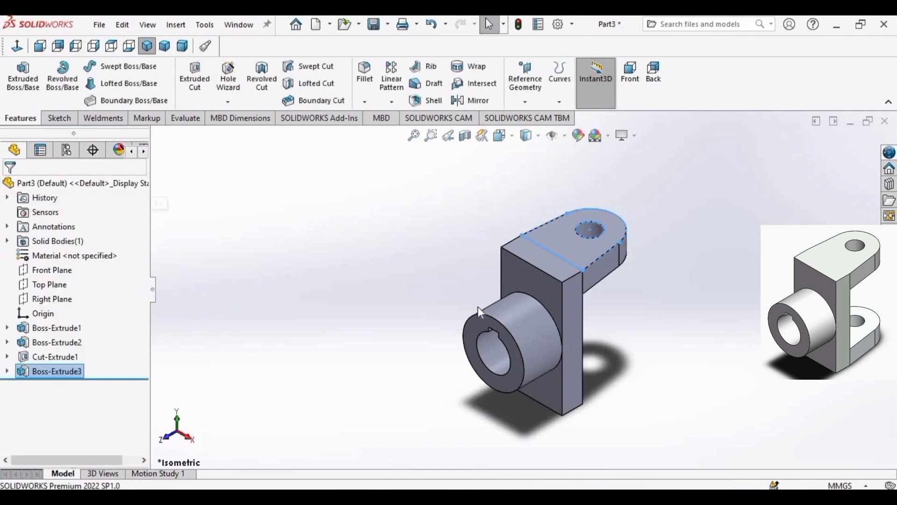
click(710, 302)
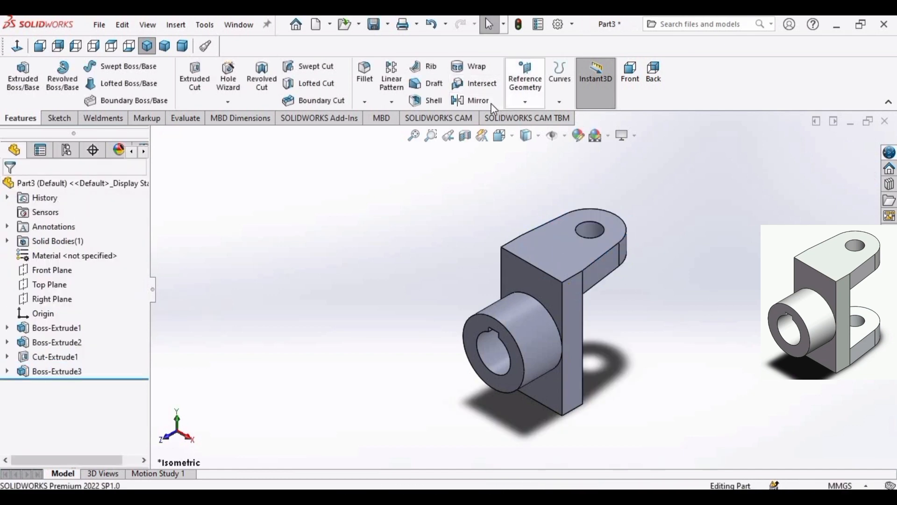
Mirror the drilled lug extrusion about the Top Plane to create the opposite lug
click(473, 100)
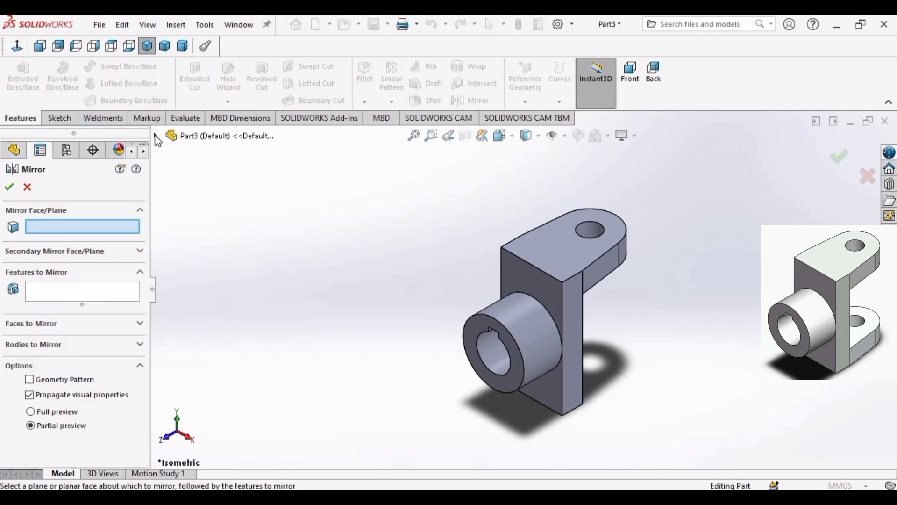
click(156, 136)
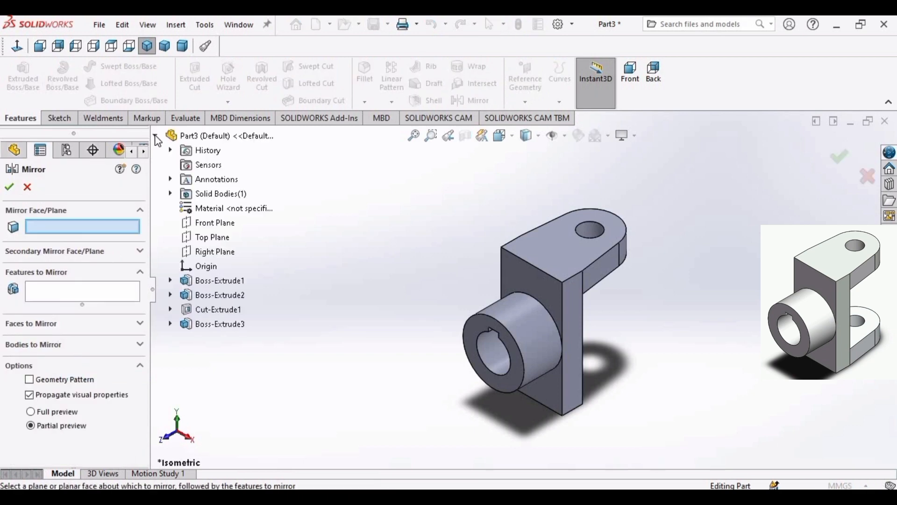
click(216, 240)
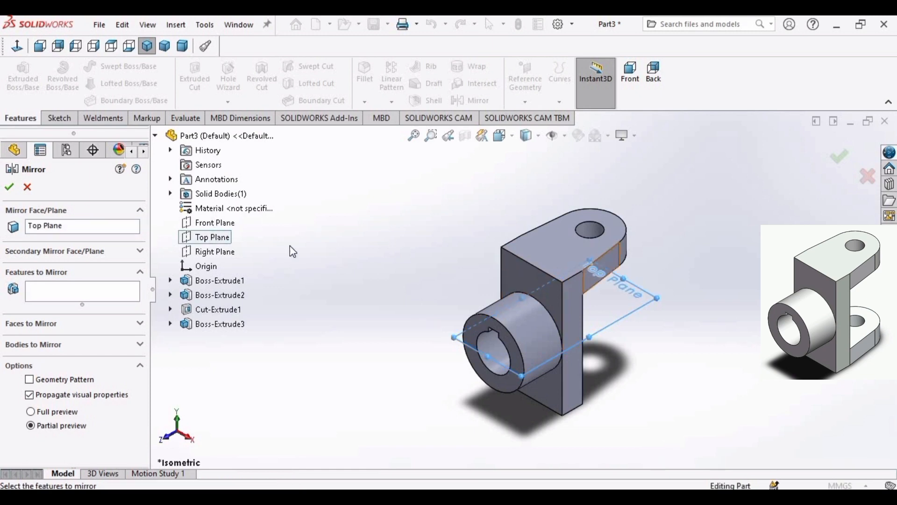
click(219, 324)
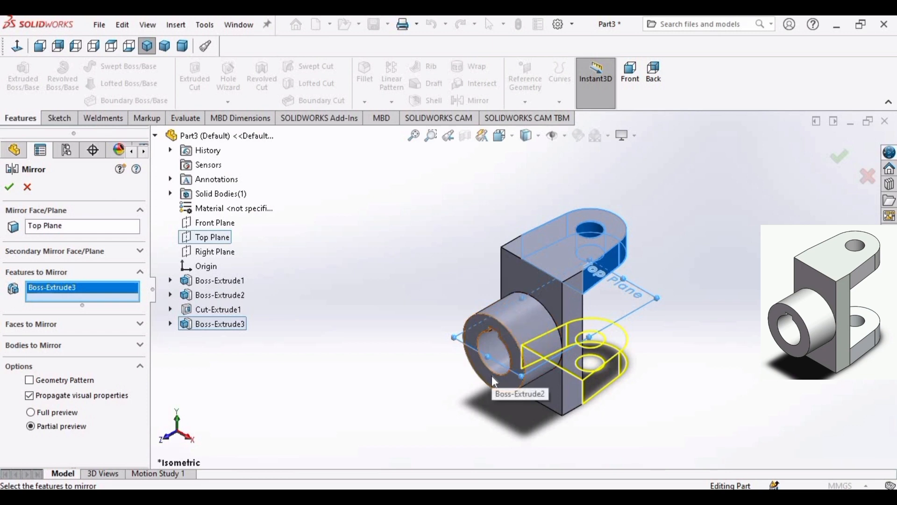
middle_drag(699, 394, 676, 395)
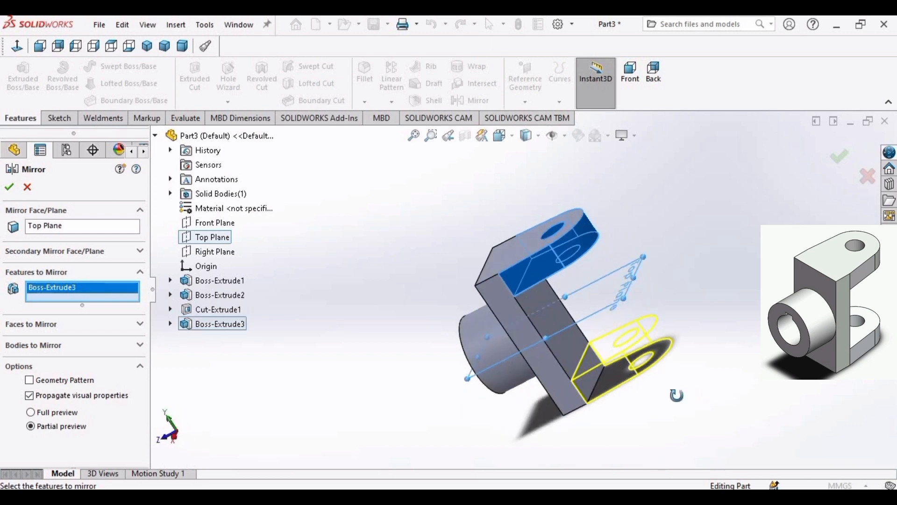
key(Return)
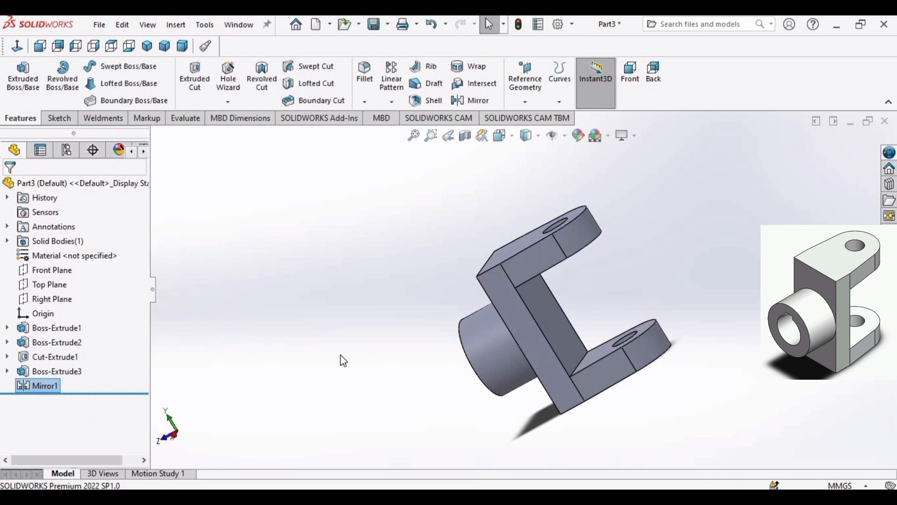
middle_drag(623, 322, 594, 467)
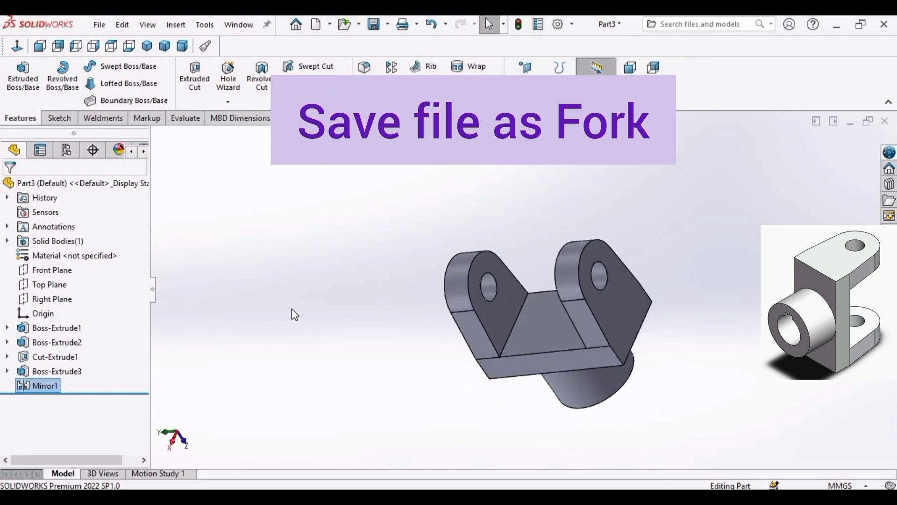